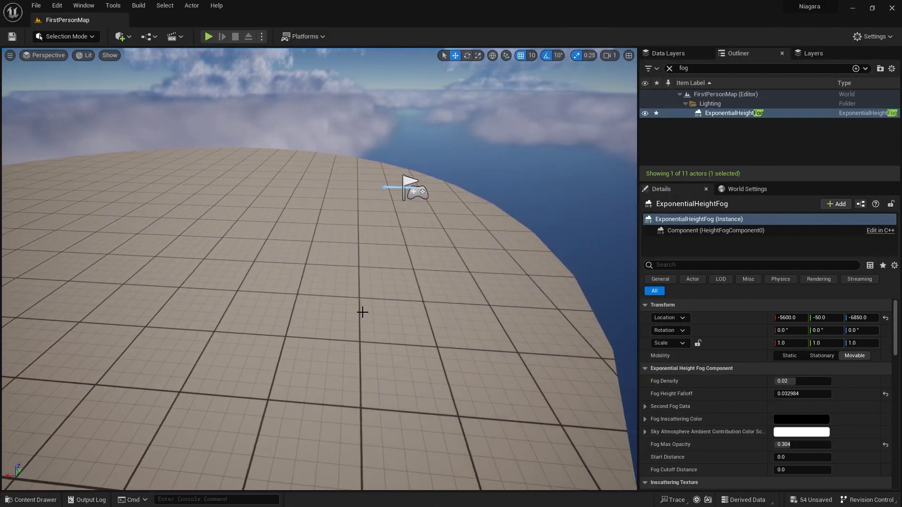
- Create a new empty Niagara System, with no emitters, in the Content/VFX folder
{"action": "mouse_move", "coordinate": [362, 312]}
{"action": "right_mouse_down"}
{"action": "mouse_move", "coordinate": [348, 244]}
{"action": "mouse_move", "coordinate": [350, 230]}
{"action": "mouse_move", "coordinate": [371, 216]}
{"action": "mouse_move", "coordinate": [520, 295]}
{"action": "right_mouse_up"}
{"action": "right_click_drag", "start_coordinate": [358, 135], "coordinate": [314, 54]}
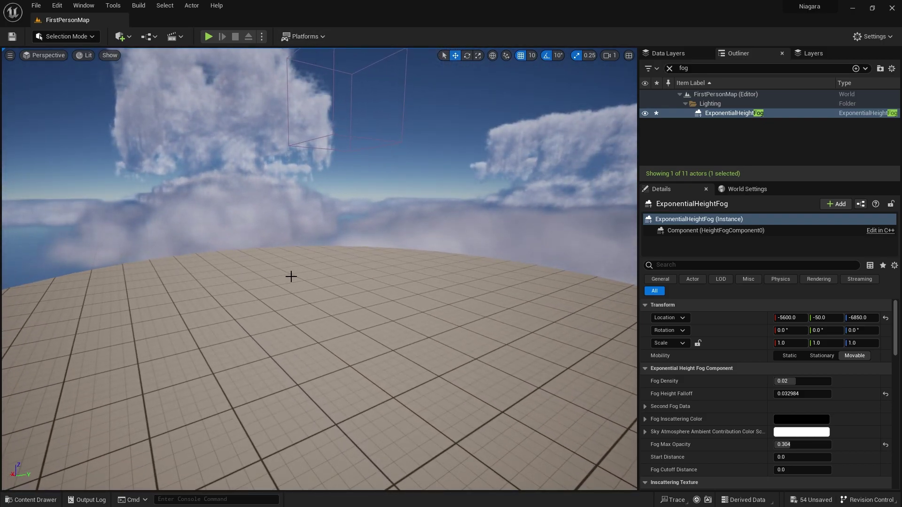
{"action": "left_click", "coordinate": [51, 495]}
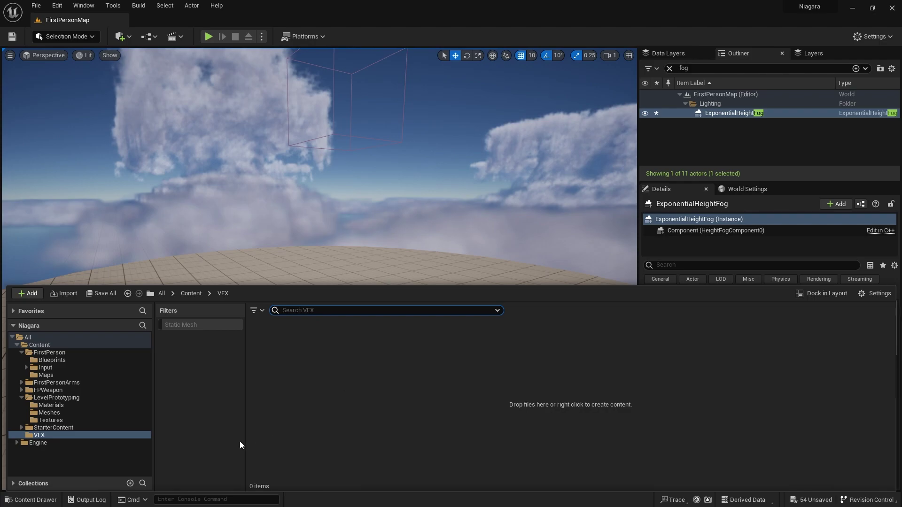
{"action": "right_click", "coordinate": [323, 378]}
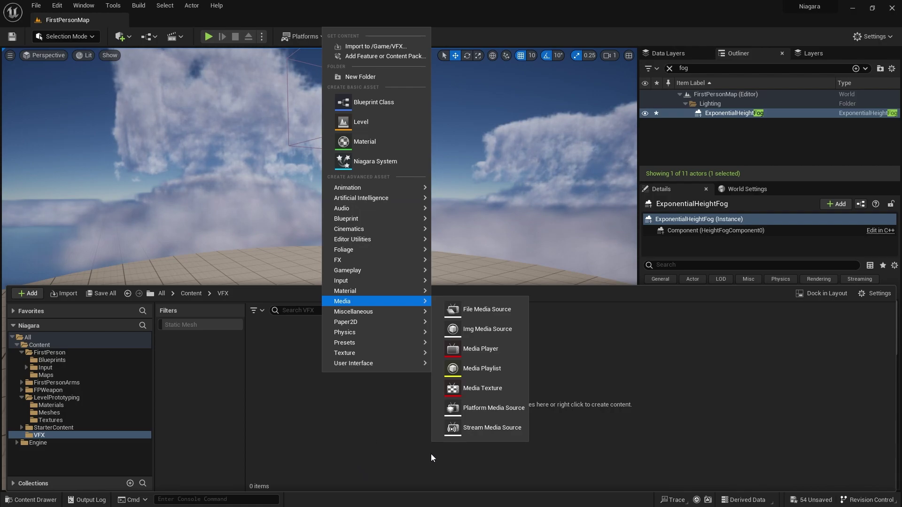
{"action": "left_click", "coordinate": [383, 167]}
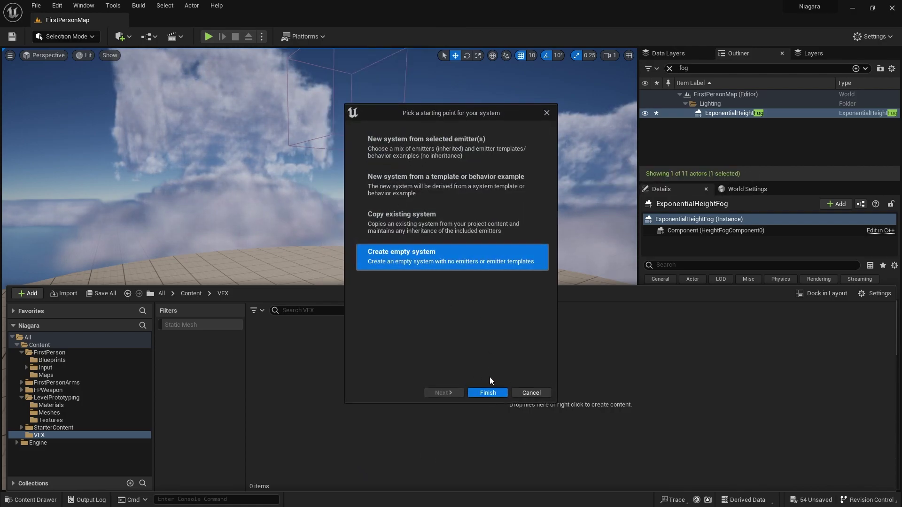
{"action": "left_click", "coordinate": [488, 391]}
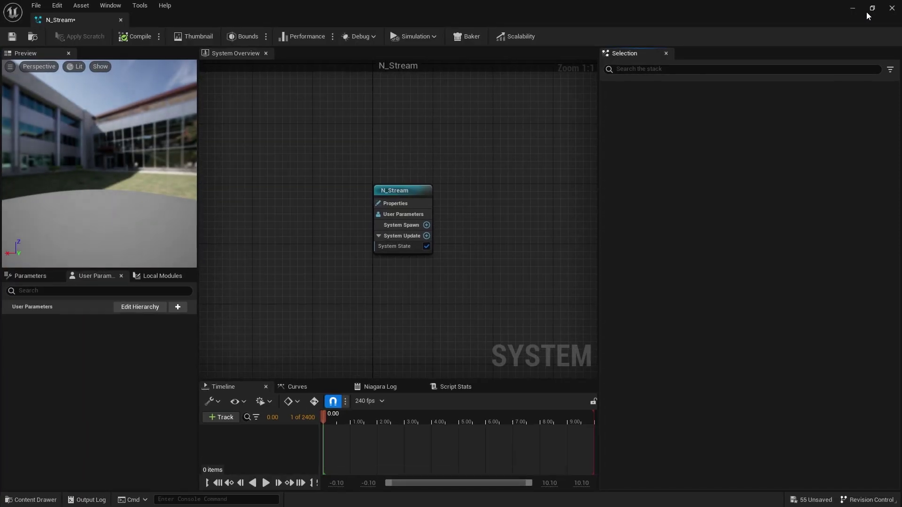
- Add a Fountain emitter to N_Stream and display its Spawn Rate module settings
{"action": "right_click", "coordinate": [388, 184]}
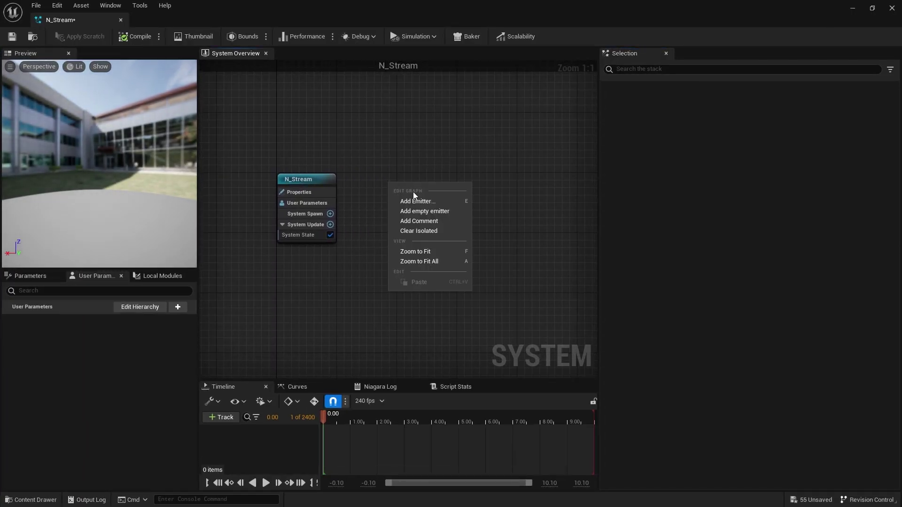
{"action": "left_click", "coordinate": [425, 201]}
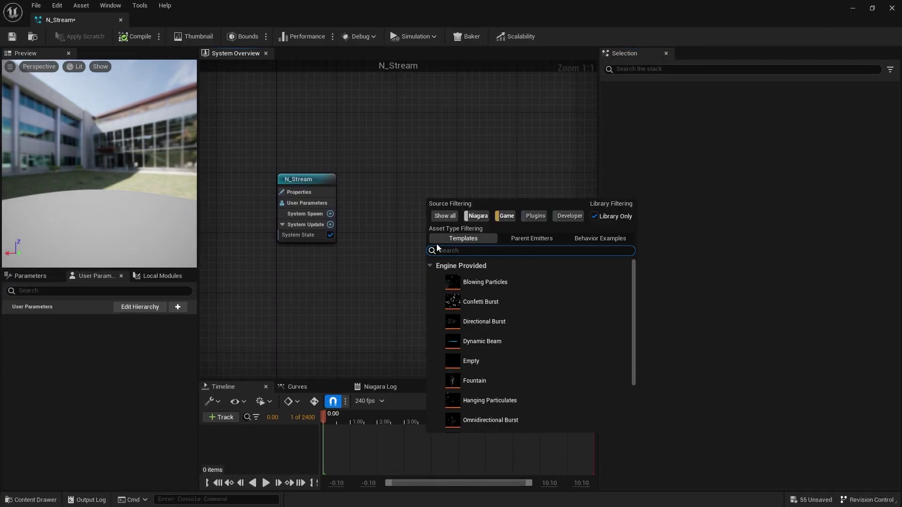
{"action": "left_click", "coordinate": [497, 376]}
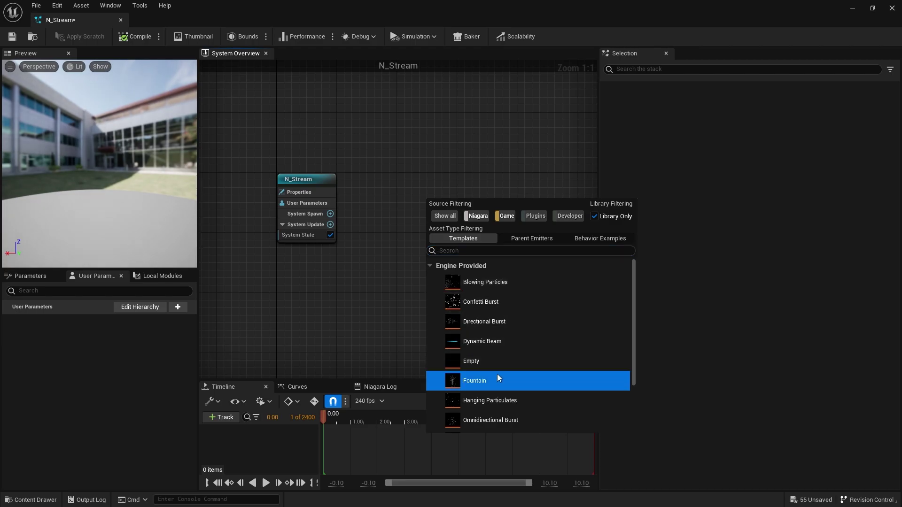
{"action": "double_click", "coordinate": [498, 376]}
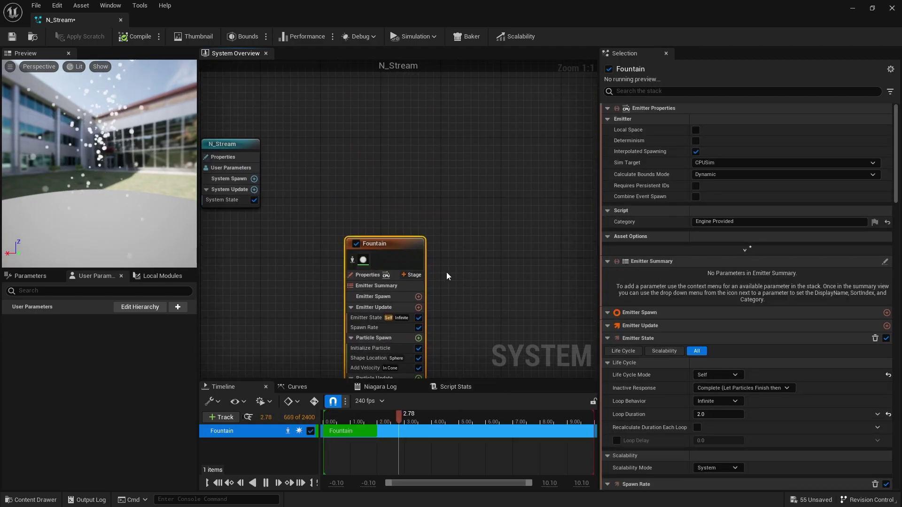
{"action": "left_click_drag", "start_coordinate": [392, 241], "coordinate": [373, 145]}
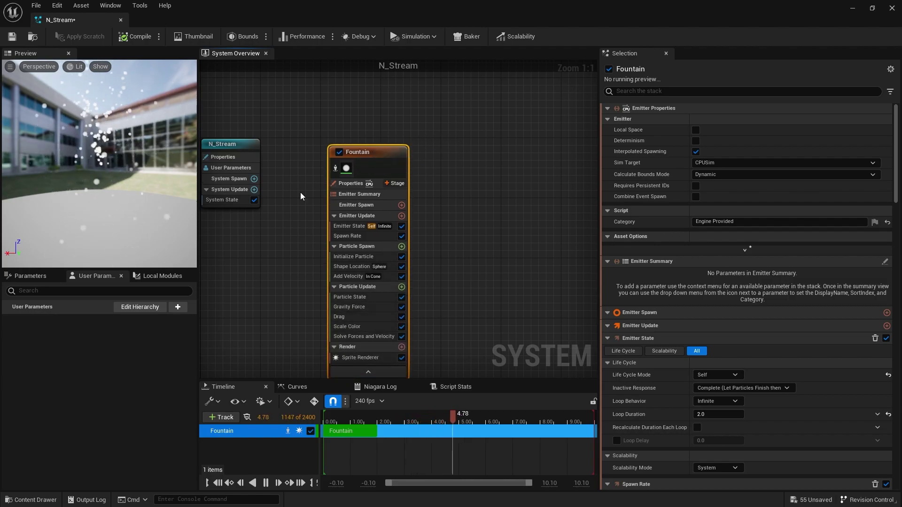
{"action": "left_click_drag", "start_coordinate": [91, 191], "coordinate": [123, 163]}
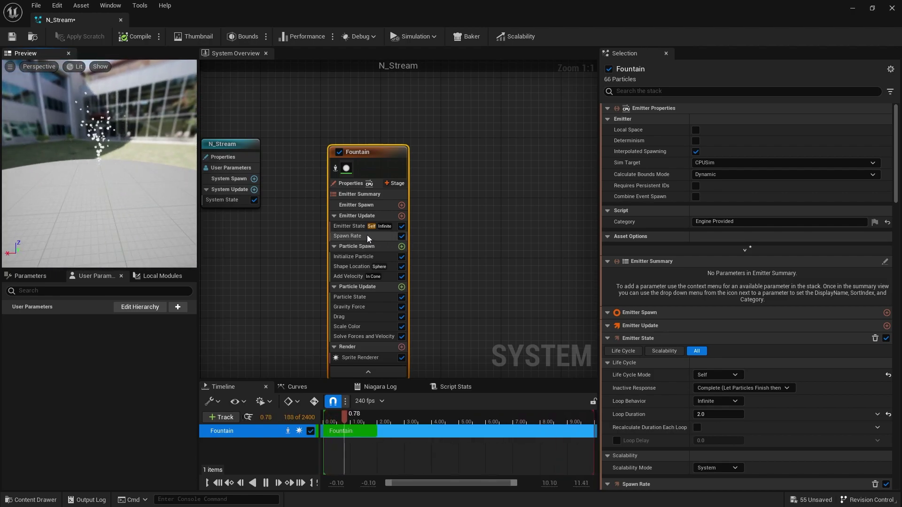
{"action": "left_click", "coordinate": [367, 236]}
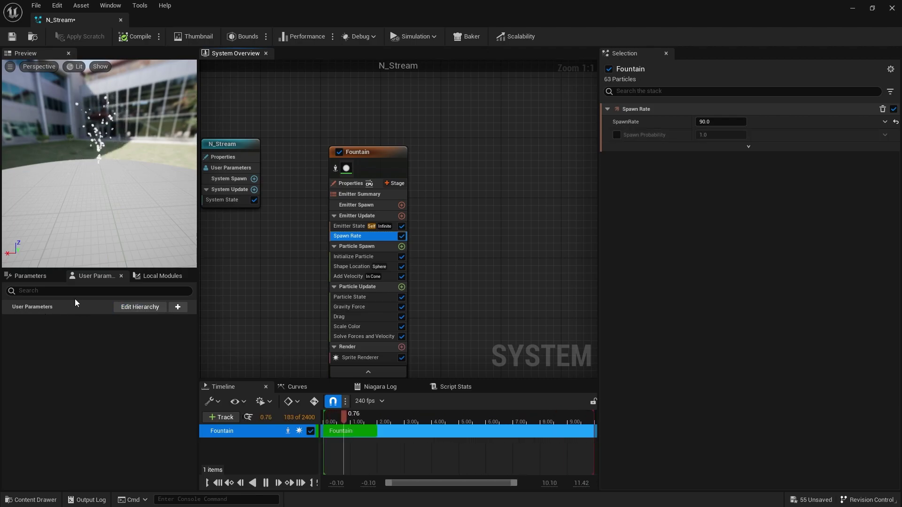
- Add a float user parameter MySpawnRate with a default value of 90
{"action": "left_click", "coordinate": [111, 6]}
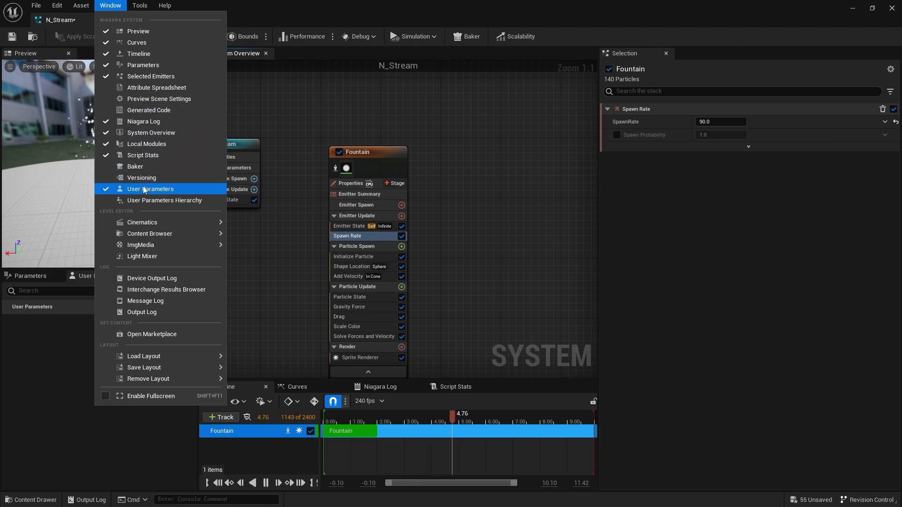
{"action": "left_click", "coordinate": [23, 344]}
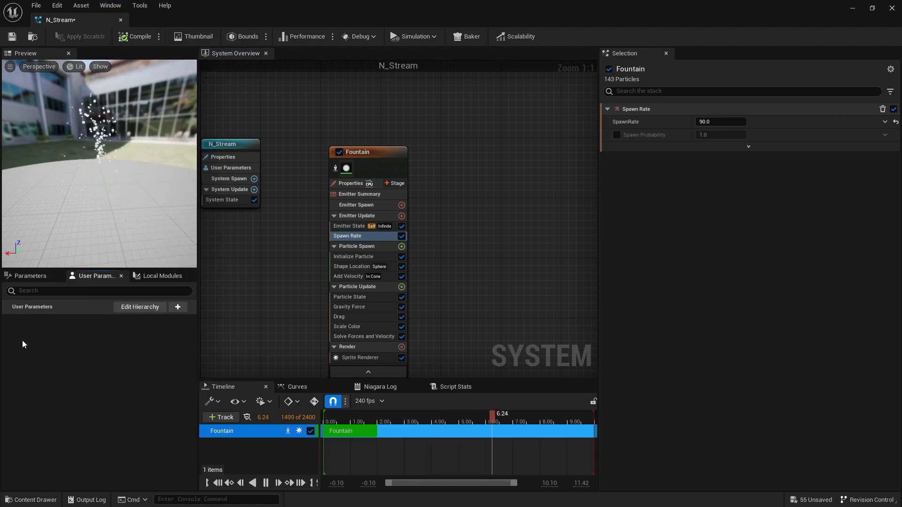
{"action": "left_click", "coordinate": [178, 307]}
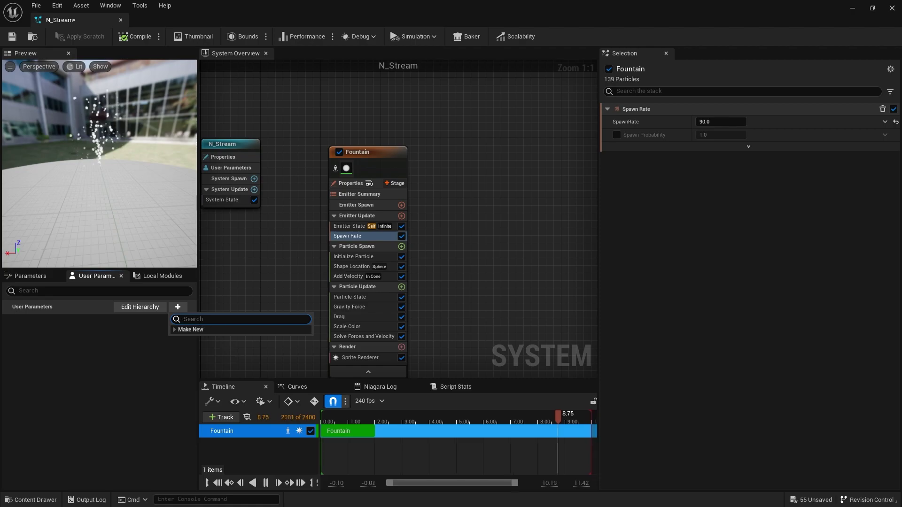
{"action": "type", "text": "flo"}
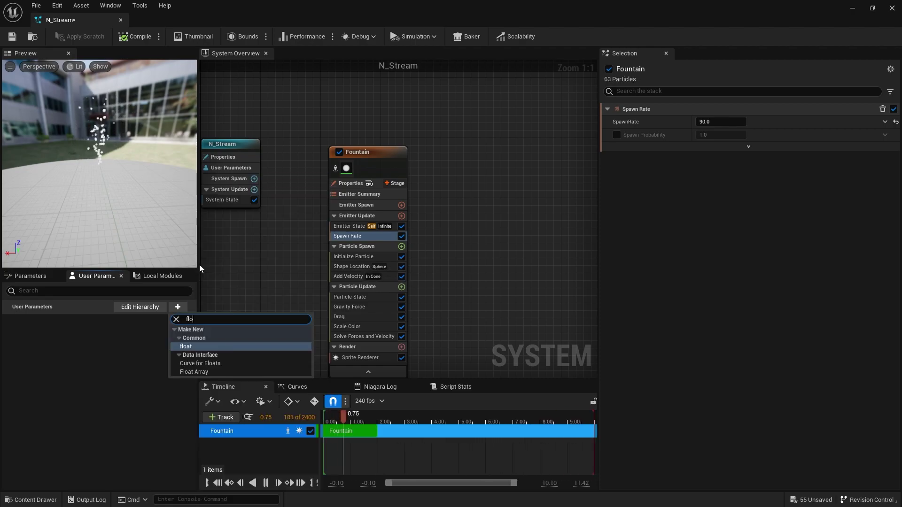
{"action": "type", "text": "at"}
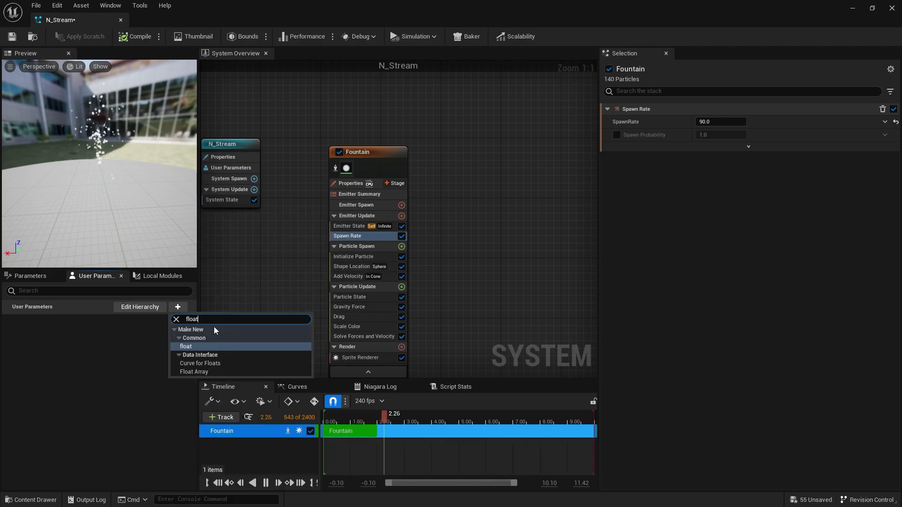
{"action": "left_click", "coordinate": [198, 346]}
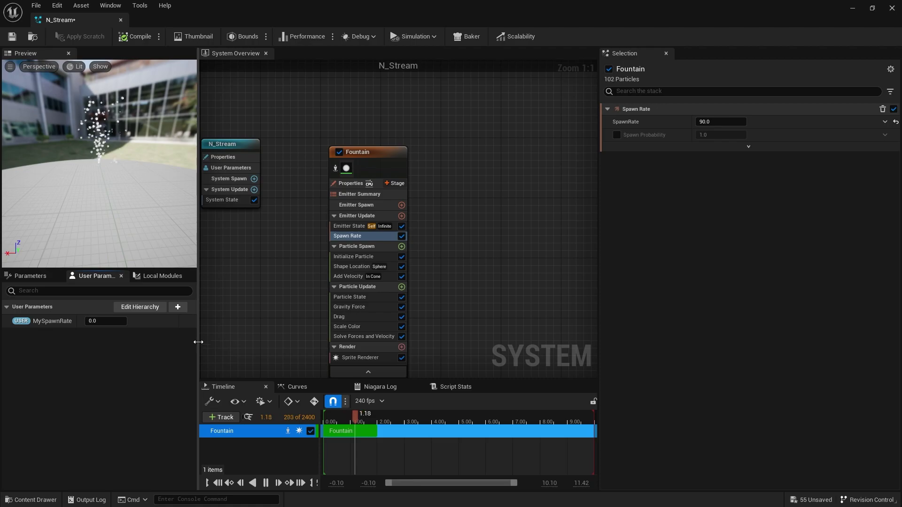
{"action": "left_click", "coordinate": [107, 321]}
{"action": "type", "text": "90"}
{"action": "key", "text": "Return"}
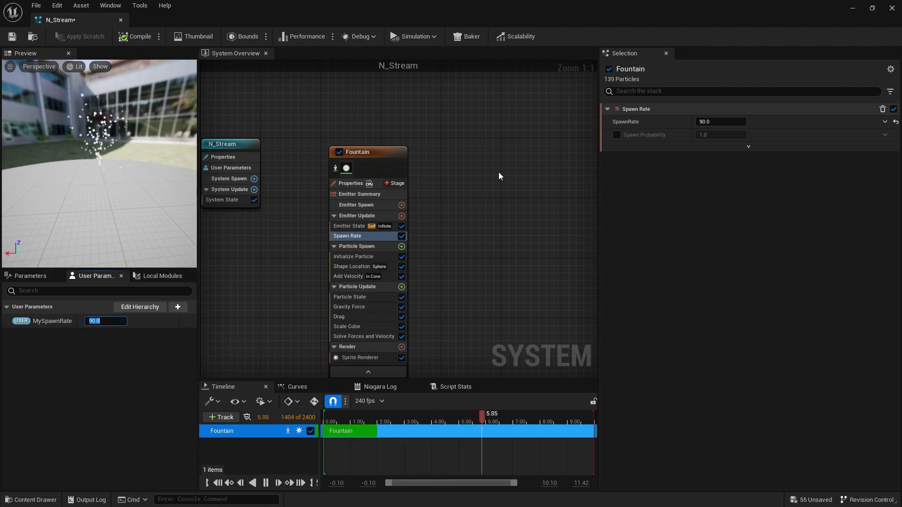
- Link the Fountain's SpawnRate input to the User.MySpawnRate parameter
{"action": "mouse_move", "coordinate": [629, 124]}
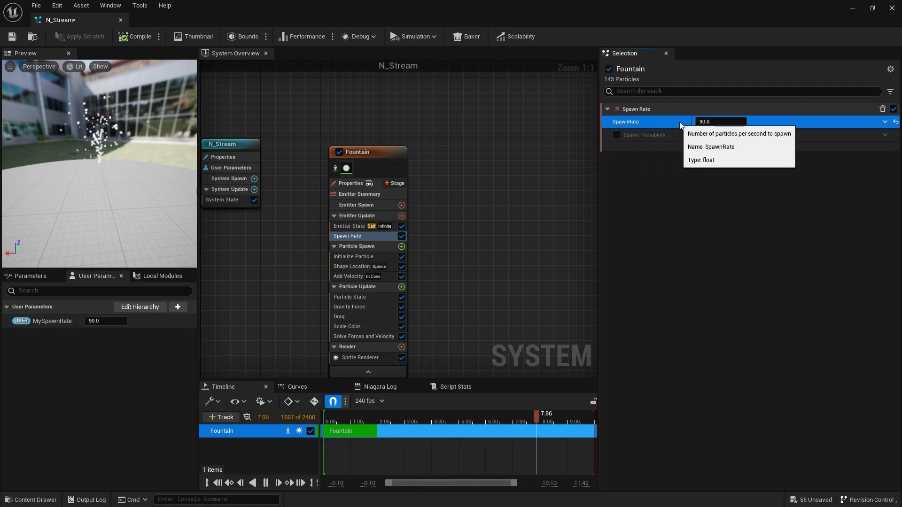
{"action": "left_click", "coordinate": [848, 127]}
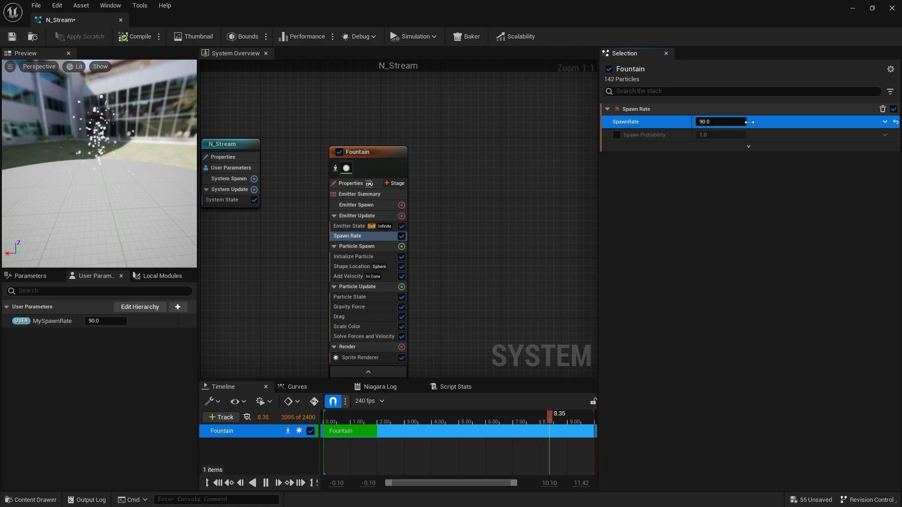
{"action": "left_click", "coordinate": [884, 122]}
{"action": "type", "text": "myspa"}
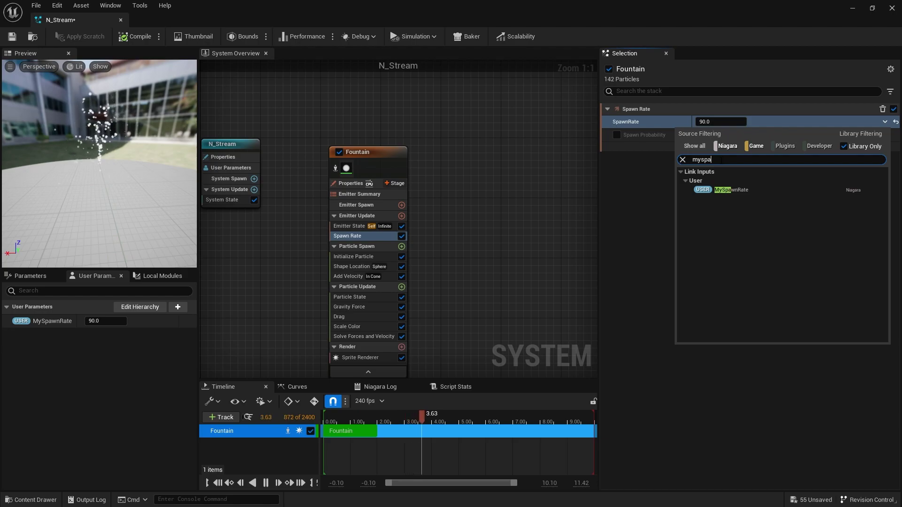
{"action": "left_click", "coordinate": [737, 193]}
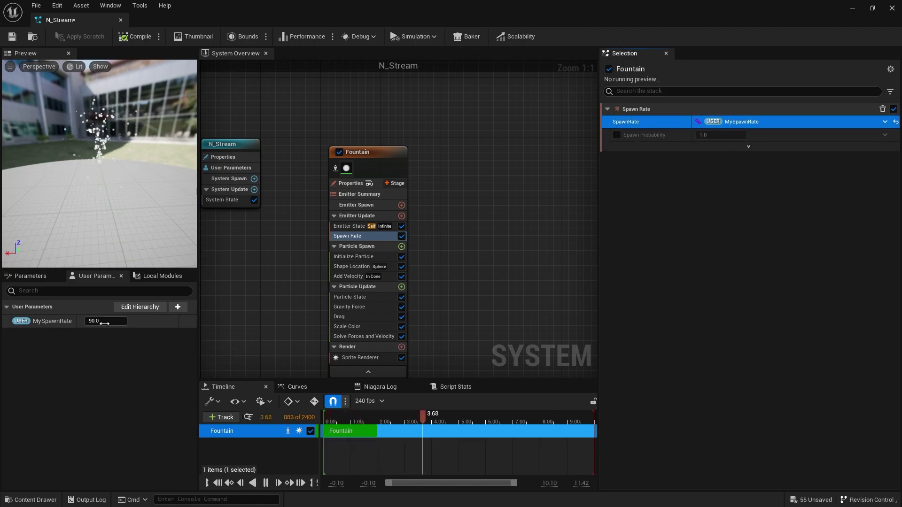
- Test MySpawnRate by scrubbing, set it back to 90, and save N_Stream
{"action": "left_click_drag", "start_coordinate": [103, 322], "coordinate": [85, 323]}
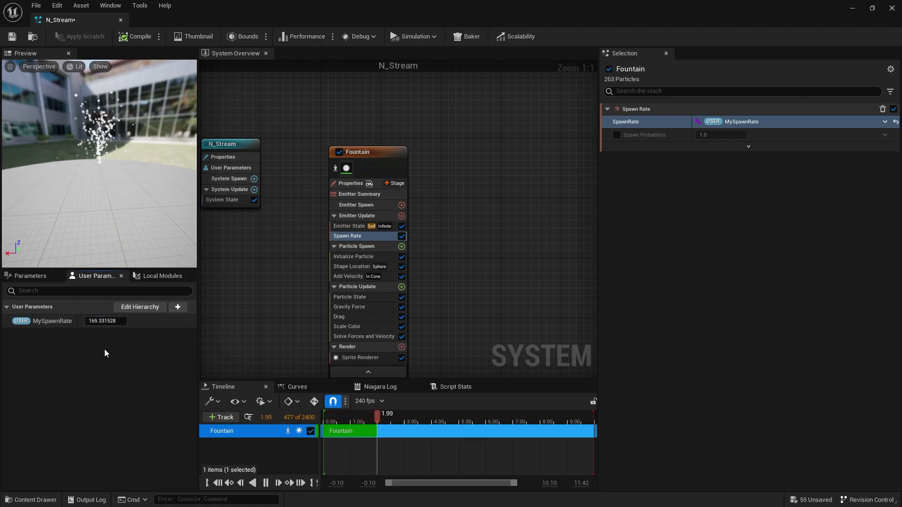
{"action": "left_click", "coordinate": [106, 320]}
{"action": "type", "text": "90"}
{"action": "key", "text": "Return"}
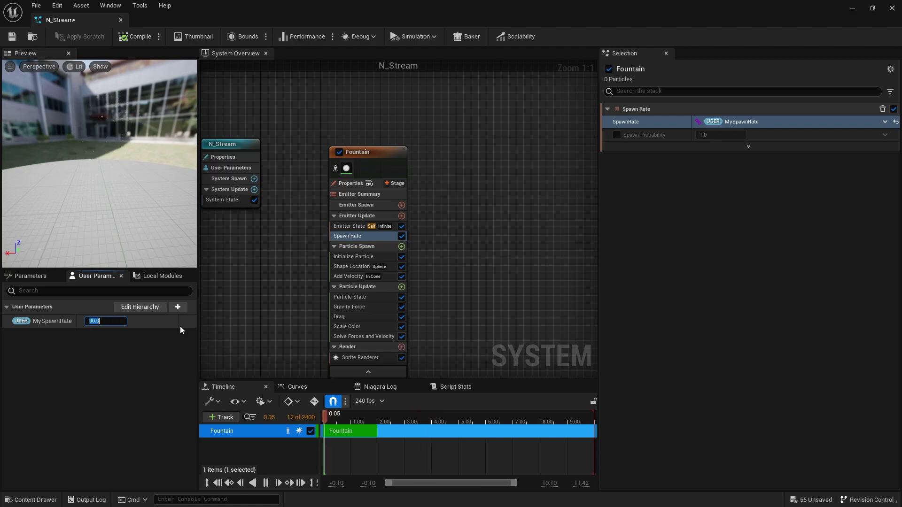
{"action": "left_click", "coordinate": [12, 36]}
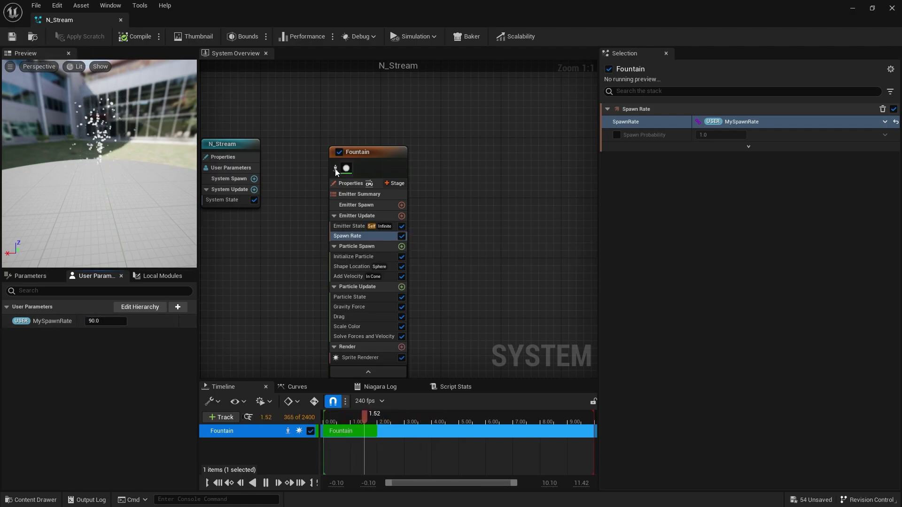
- Back in FirstPersonMap, place the N_Stream system on the level floor
{"action": "left_click", "coordinate": [855, 7]}
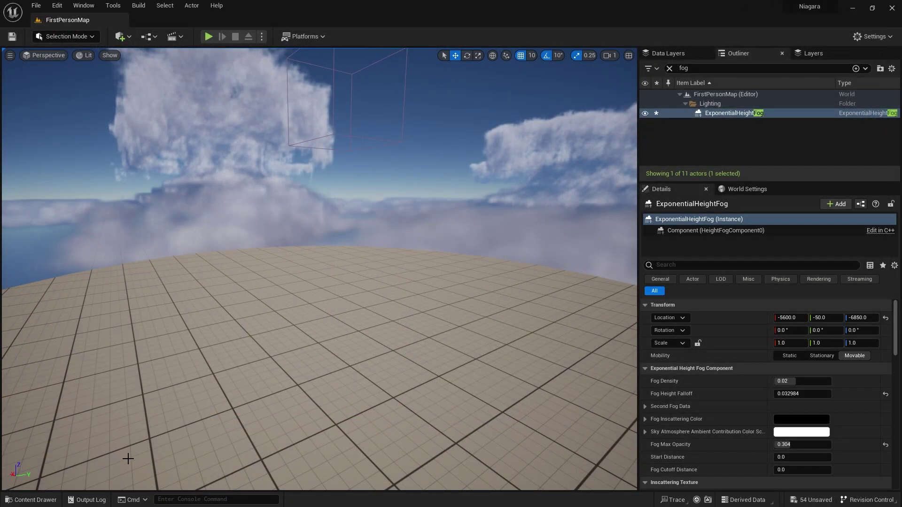
{"action": "left_click", "coordinate": [31, 500]}
{"action": "left_click_drag", "start_coordinate": [267, 336], "coordinate": [321, 333]}
{"action": "right_click_drag", "start_coordinate": [346, 365], "coordinate": [273, 149]}
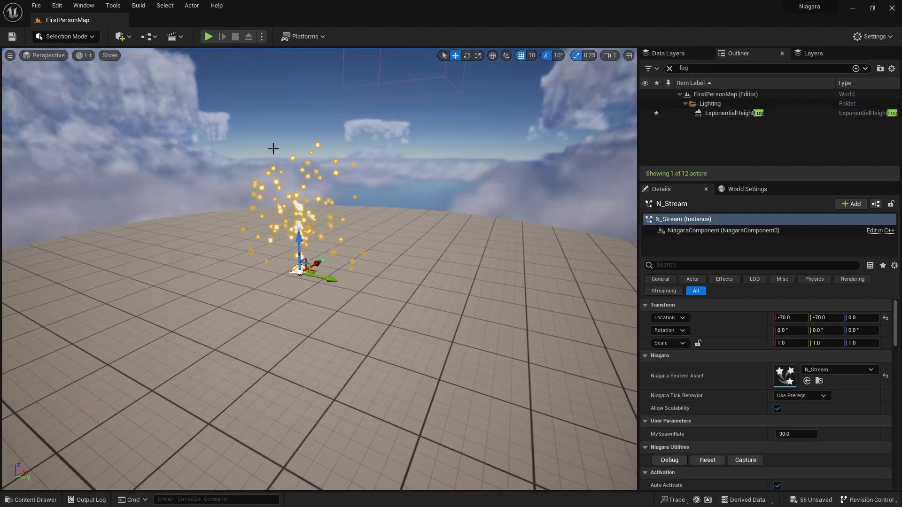
- Add a new level sequence saved as AnimatingNiagara
{"action": "left_click", "coordinate": [177, 37]}
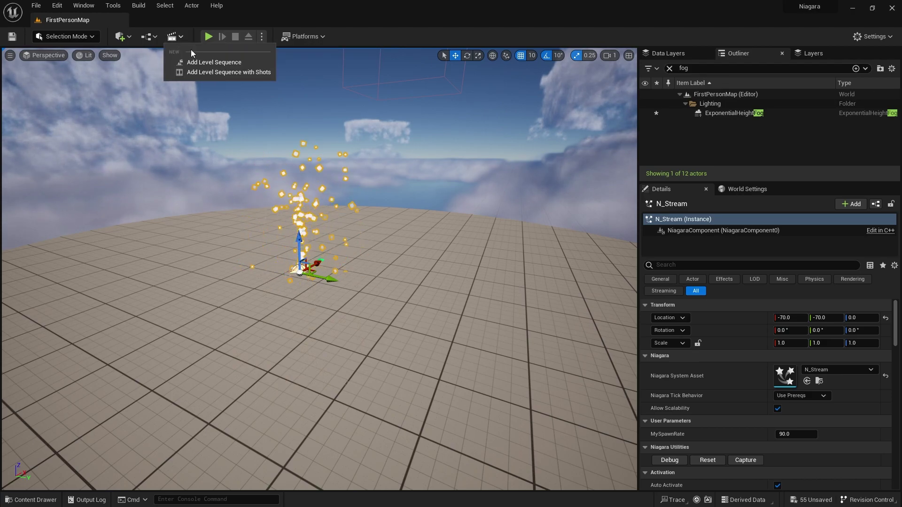
{"action": "left_click", "coordinate": [212, 63]}
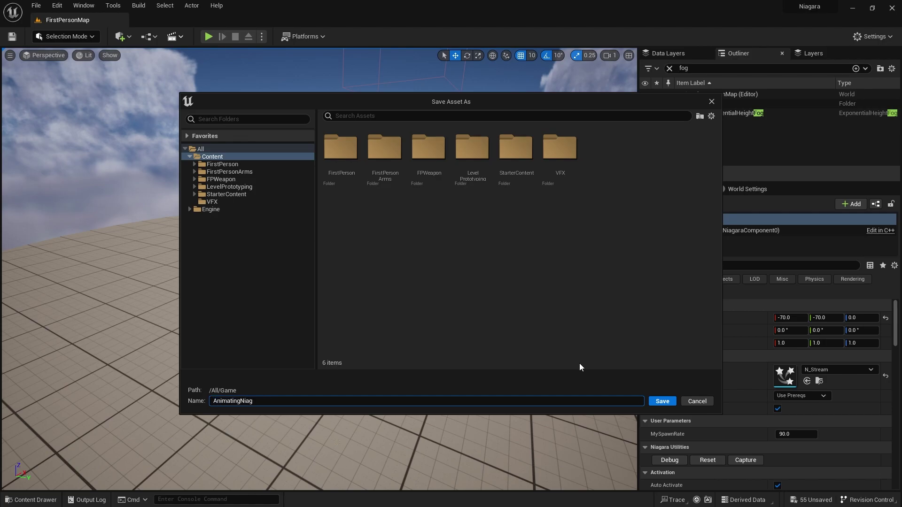
{"action": "key", "text": "Return"}
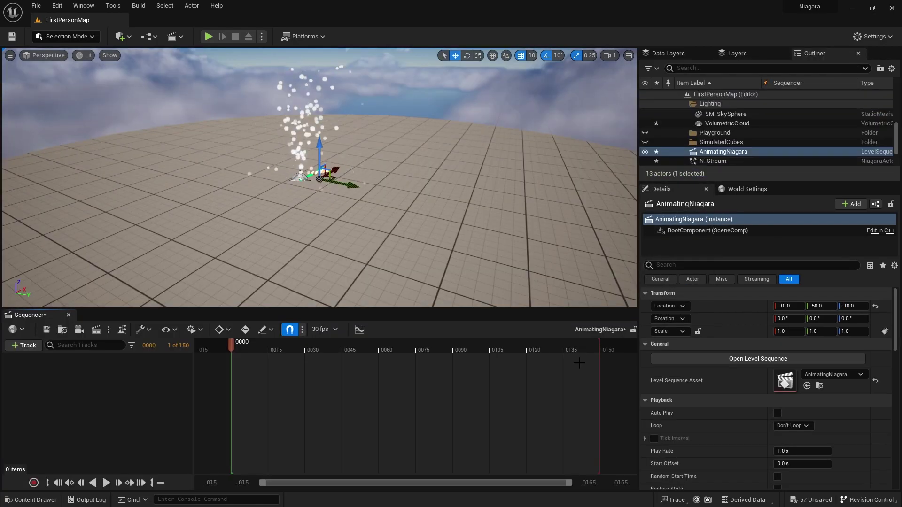
- Add the N_Stream actor as a track in the AnimatingNiagara sequence
{"action": "right_click_drag", "start_coordinate": [184, 163], "coordinate": [179, 146]}
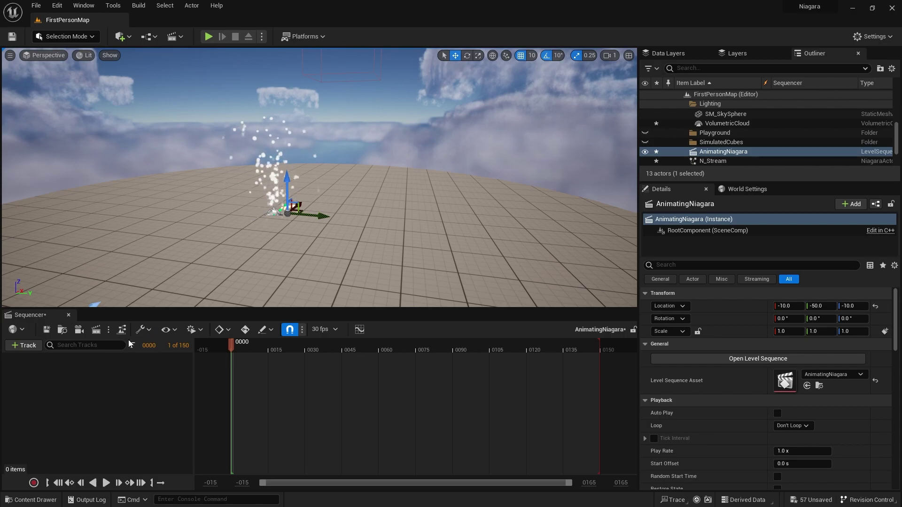
{"action": "left_click", "coordinate": [275, 208]}
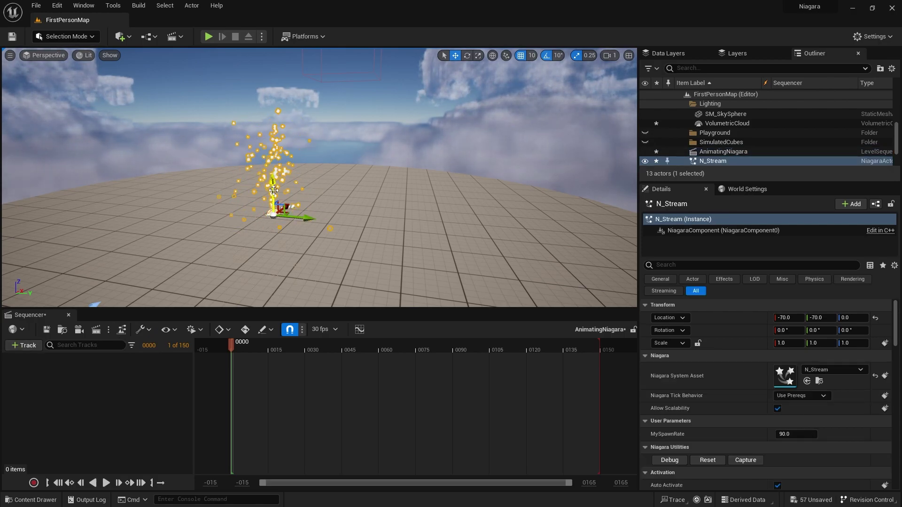
{"action": "left_click", "coordinate": [23, 346]}
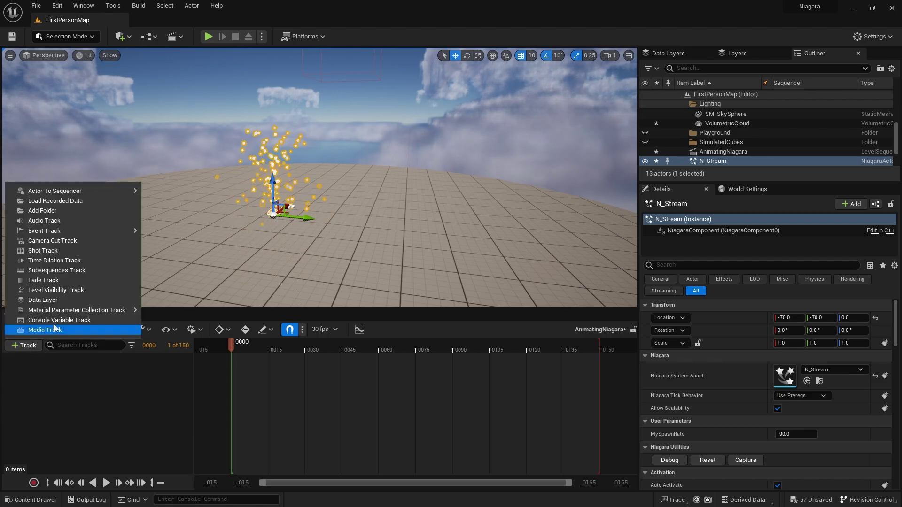
{"action": "mouse_move", "coordinate": [84, 193]}
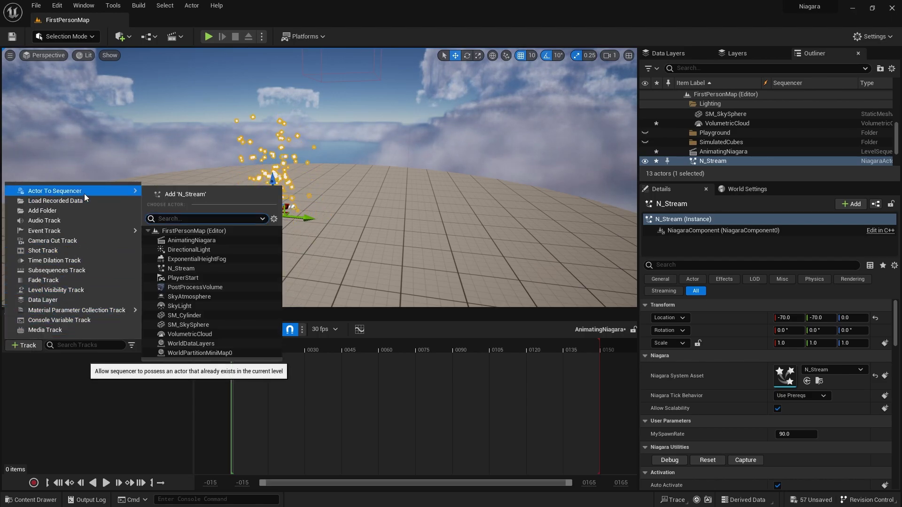
{"action": "left_click", "coordinate": [182, 194]}
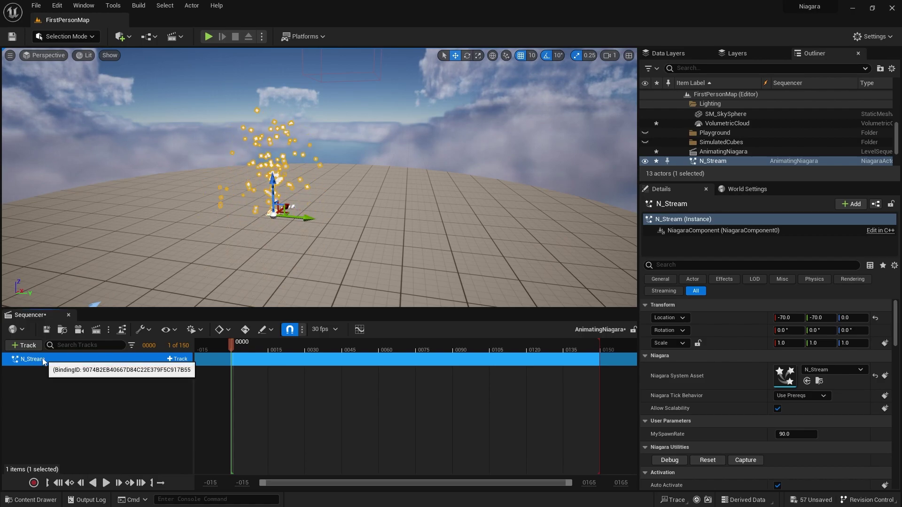
- Add N_Stream's NiagaraComponent0 component as a track beneath it
{"action": "left_click", "coordinate": [178, 360]}
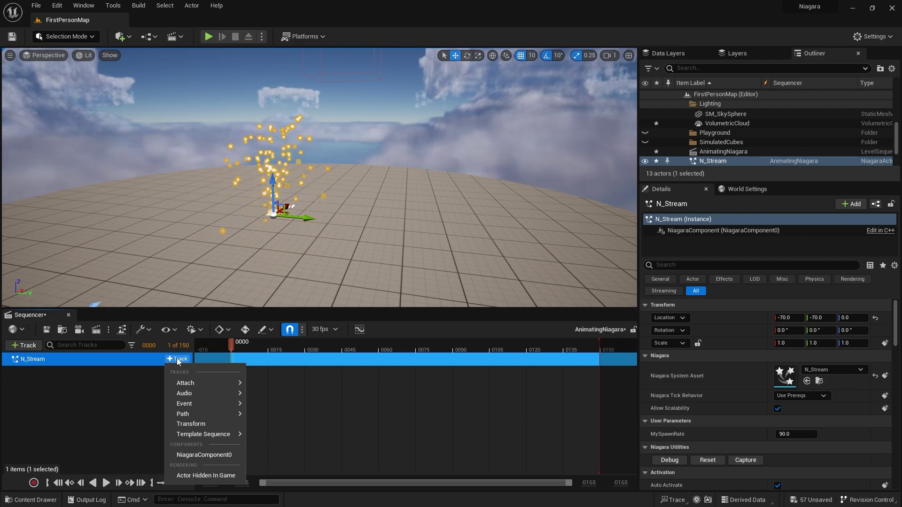
{"action": "left_click", "coordinate": [209, 455]}
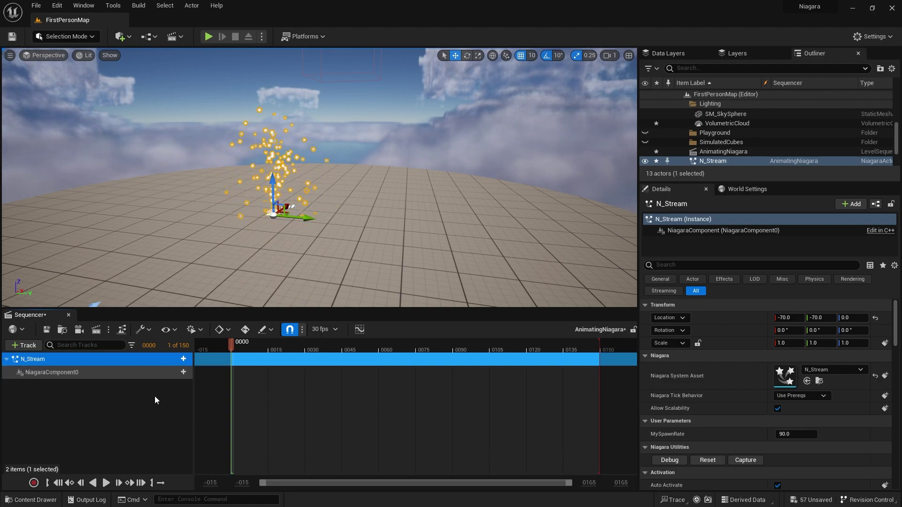
{"action": "left_click", "coordinate": [111, 372]}
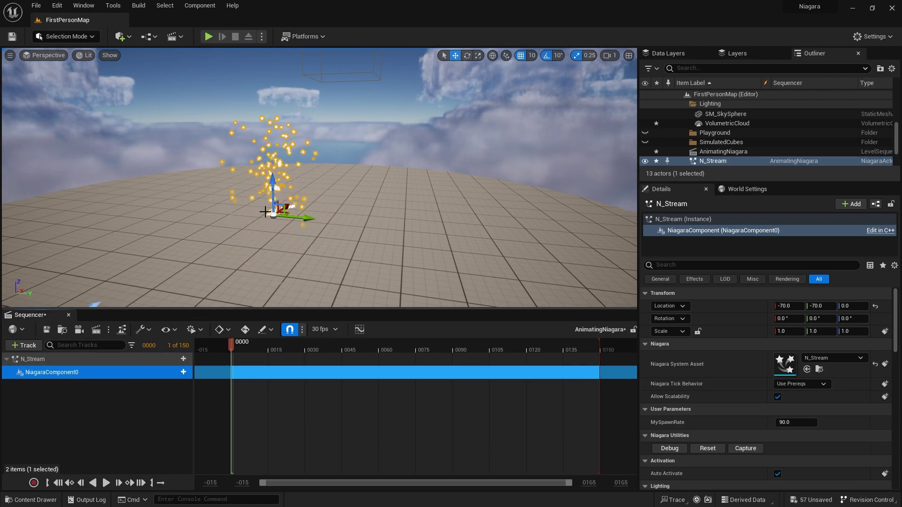
{"action": "left_click", "coordinate": [186, 385]}
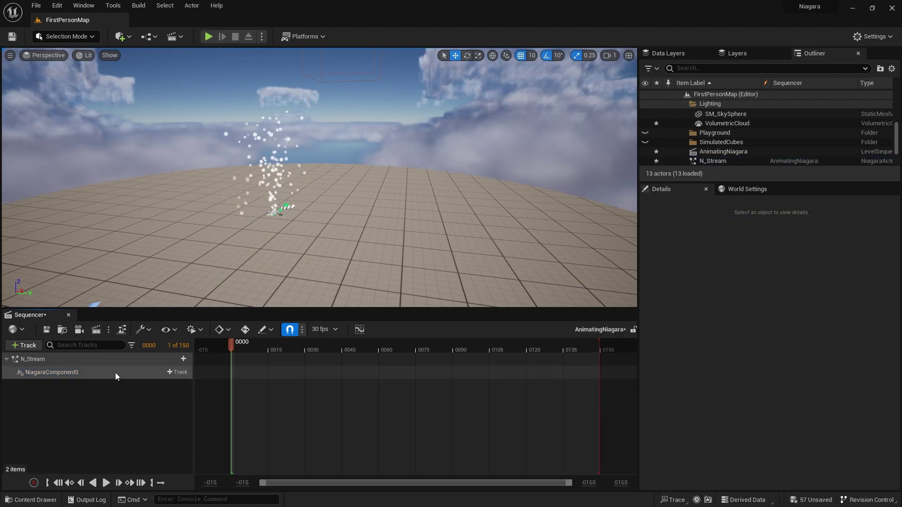
- Add a MySpawnRate parameter track to NiagaraComponent0
{"action": "left_click", "coordinate": [168, 377]}
{"action": "left_click", "coordinate": [173, 371]}
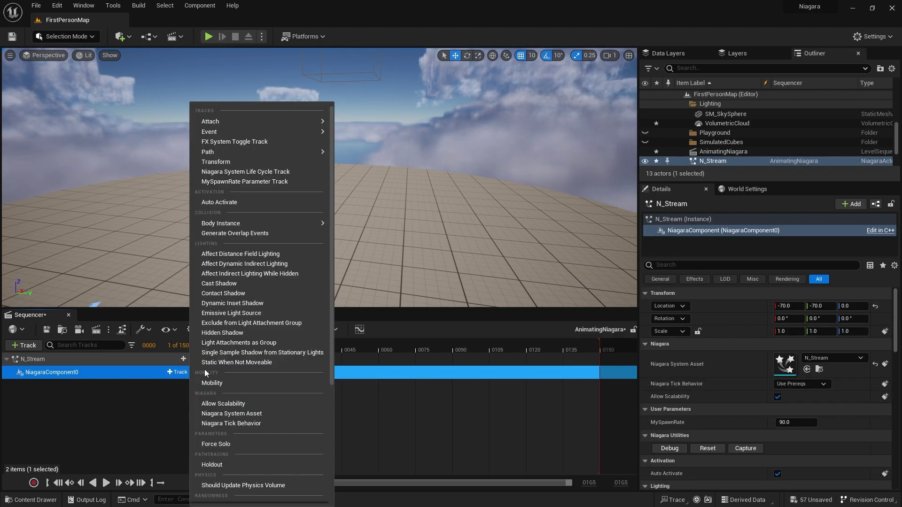
{"action": "mouse_move", "coordinate": [247, 148]}
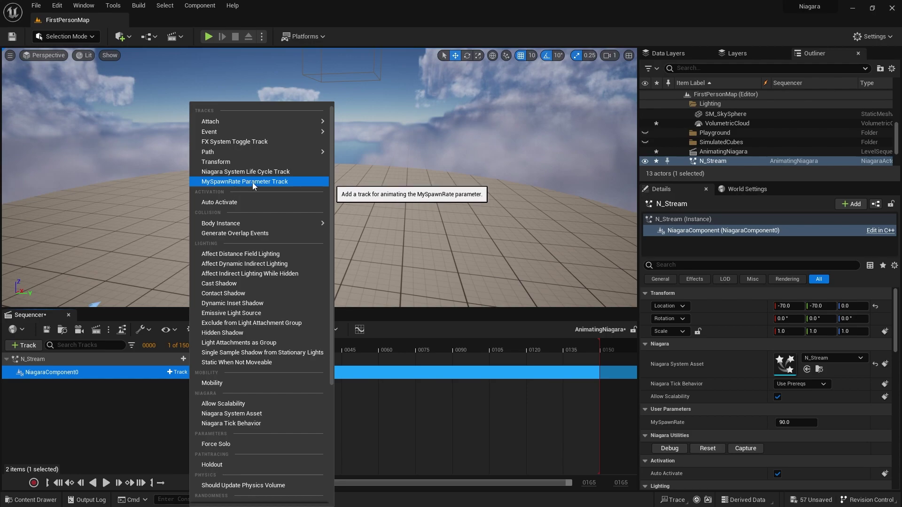
{"action": "left_click", "coordinate": [280, 181]}
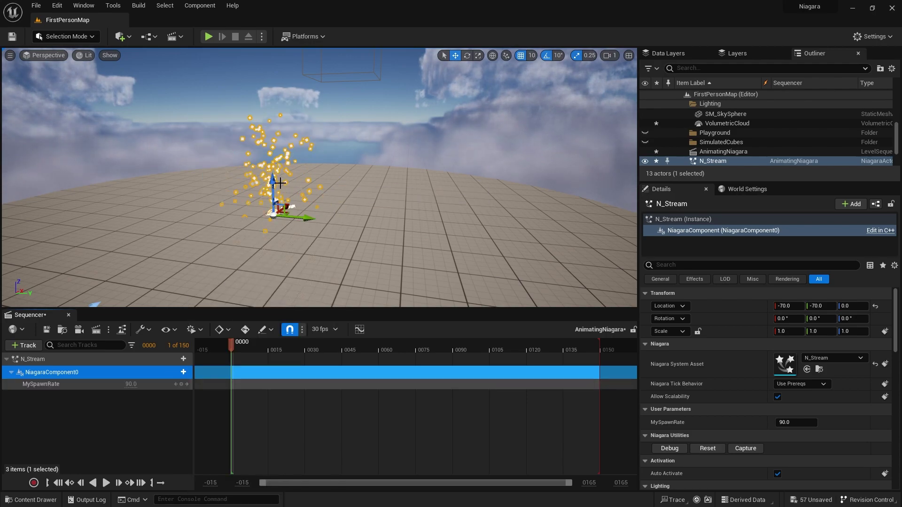
- Key MySpawnRate at 0 on frame 0 and 120 on frame 90
{"action": "left_click", "coordinate": [64, 385]}
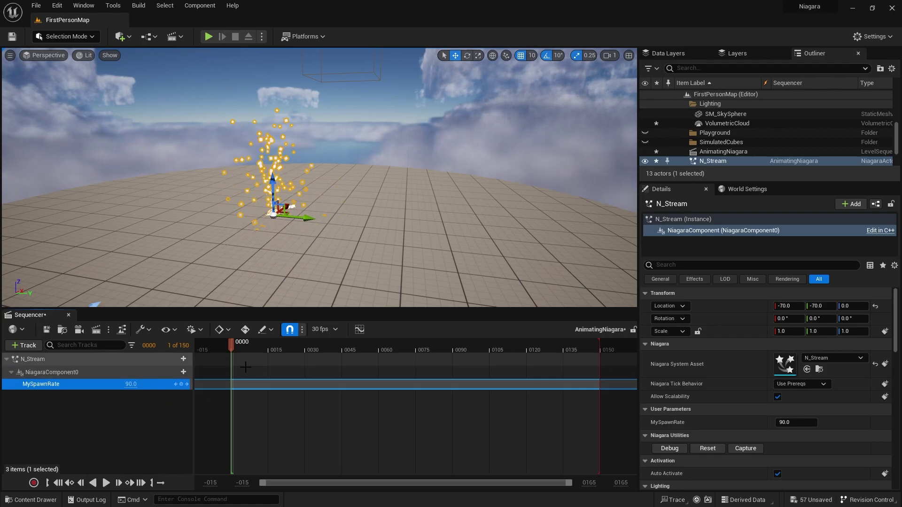
{"action": "left_click", "coordinate": [181, 384]}
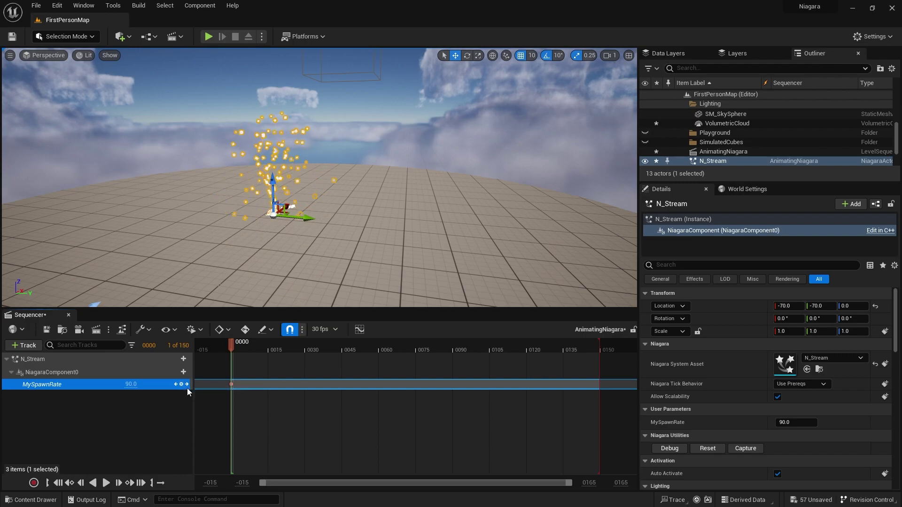
{"action": "left_click_drag", "start_coordinate": [127, 384], "coordinate": [71, 384]}
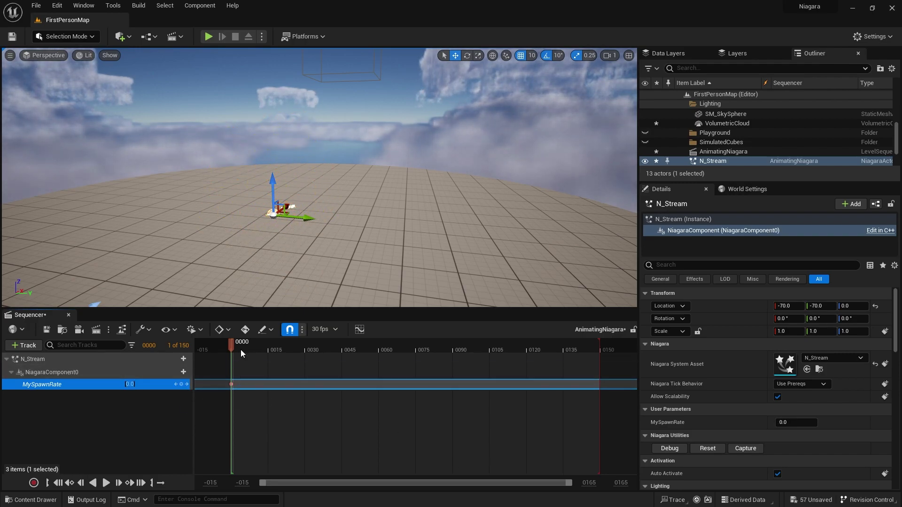
{"action": "left_click_drag", "start_coordinate": [241, 349], "coordinate": [275, 350]}
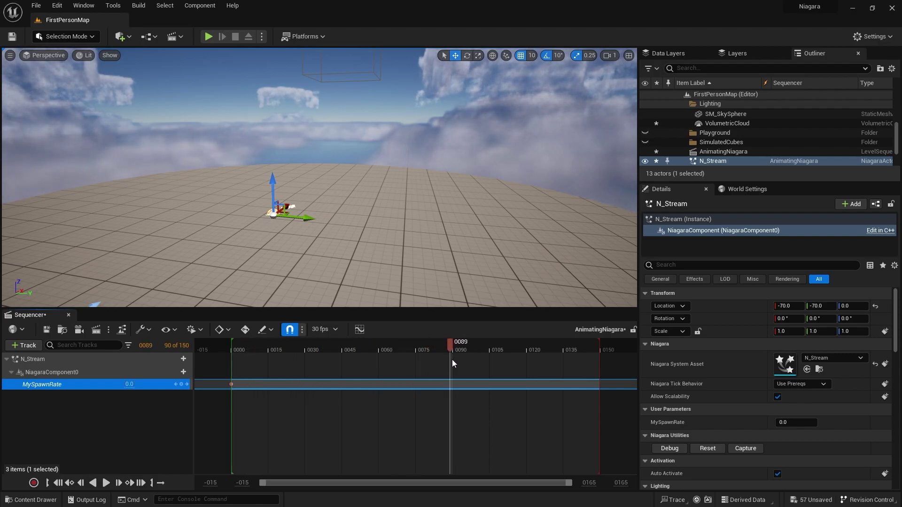
{"action": "left_click_drag", "start_coordinate": [452, 359], "coordinate": [453, 360]}
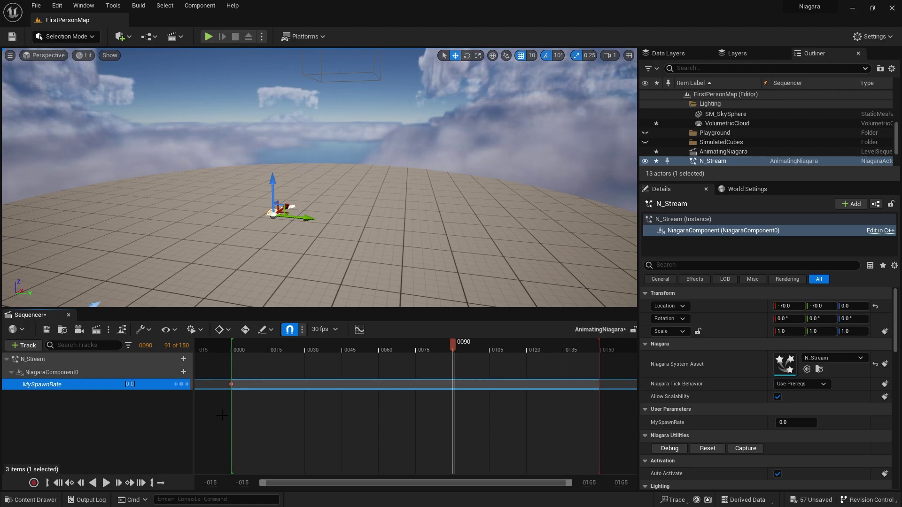
{"action": "type", "text": "120"}
{"action": "key", "text": "Return"}
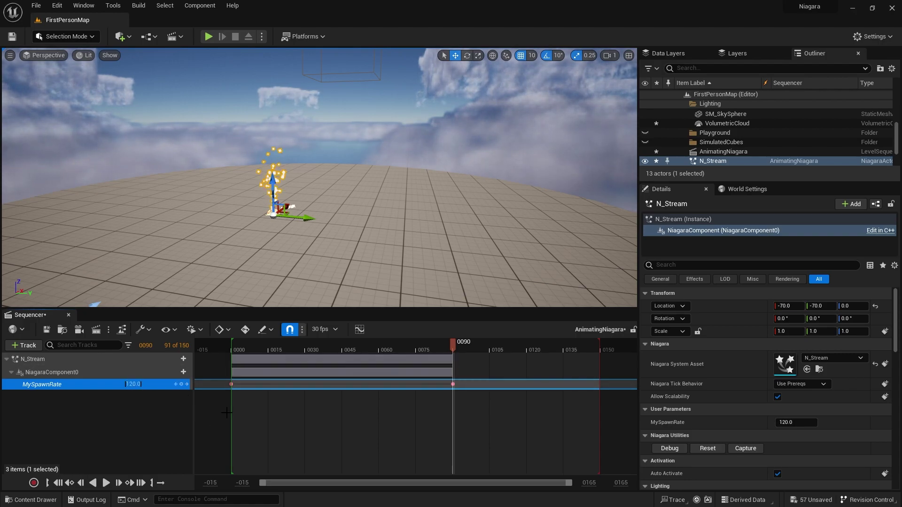
- Preview the ramp, key MySpawnRate at 30 on frame 150, and replay the sequence
{"action": "left_click_drag", "start_coordinate": [260, 351], "coordinate": [233, 348]}
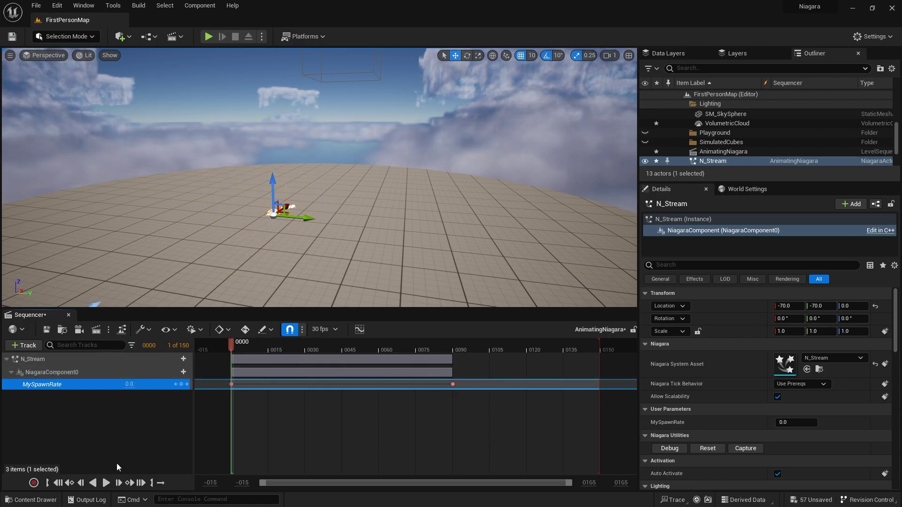
{"action": "left_click", "coordinate": [106, 483]}
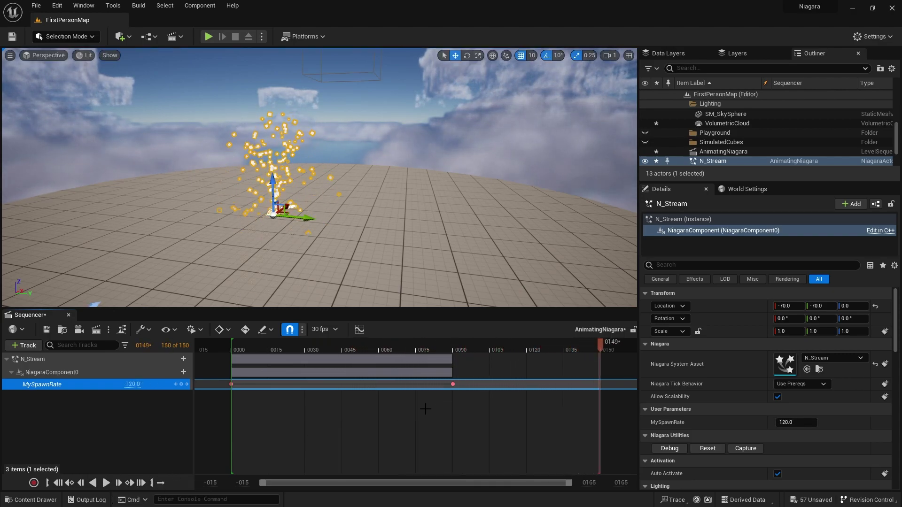
{"action": "left_click_drag", "start_coordinate": [443, 346], "coordinate": [368, 354]}
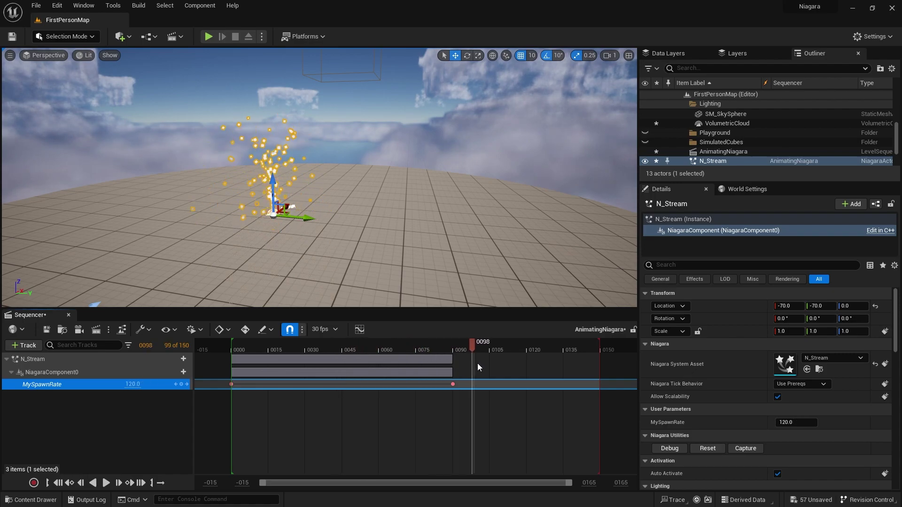
{"action": "left_click_drag", "start_coordinate": [596, 371], "coordinate": [600, 365]}
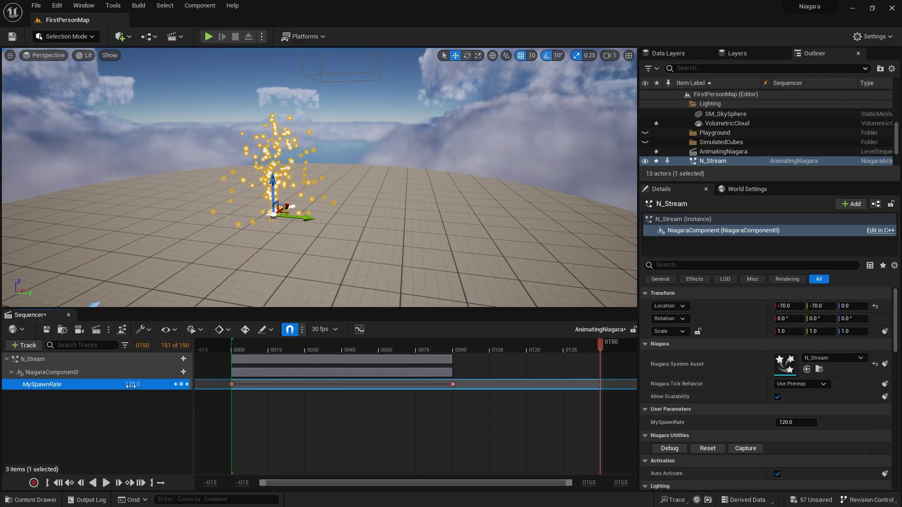
{"action": "left_click_drag", "start_coordinate": [139, 384], "coordinate": [258, 399]}
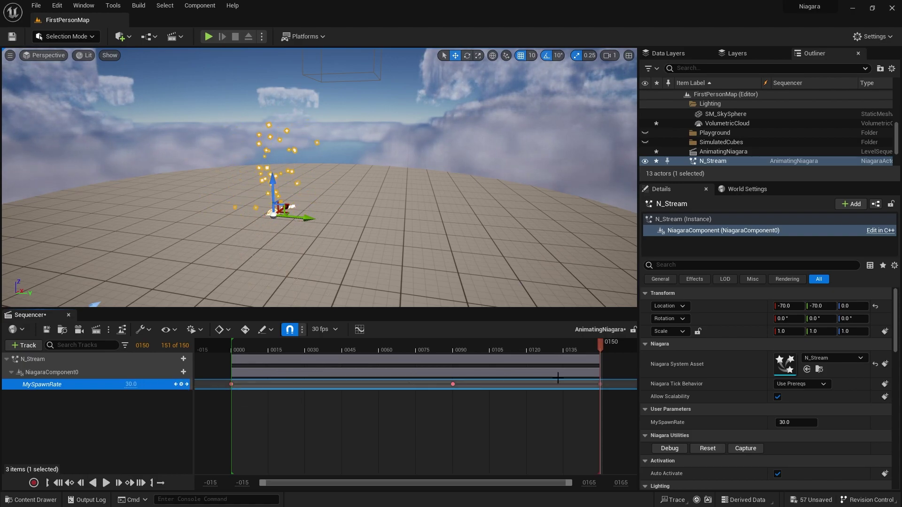
{"action": "left_click_drag", "start_coordinate": [550, 344], "coordinate": [417, 343]}
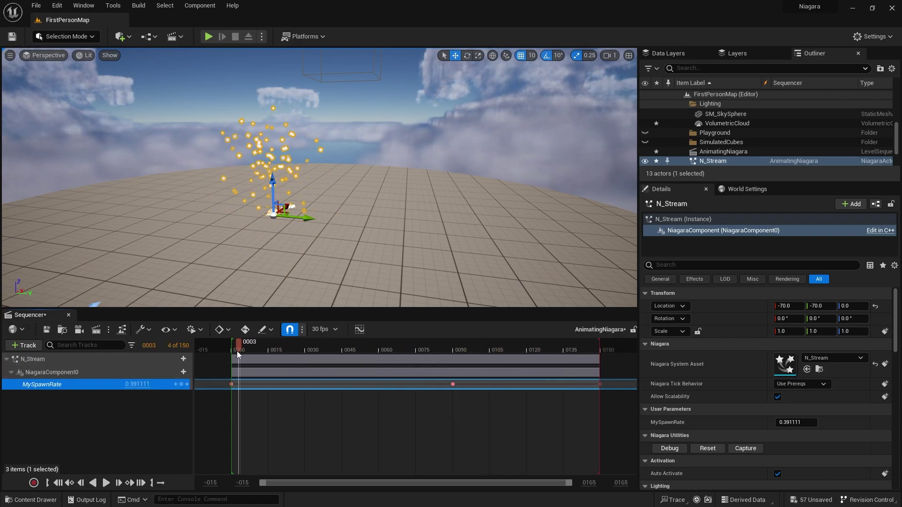
{"action": "left_click", "coordinate": [106, 483]}
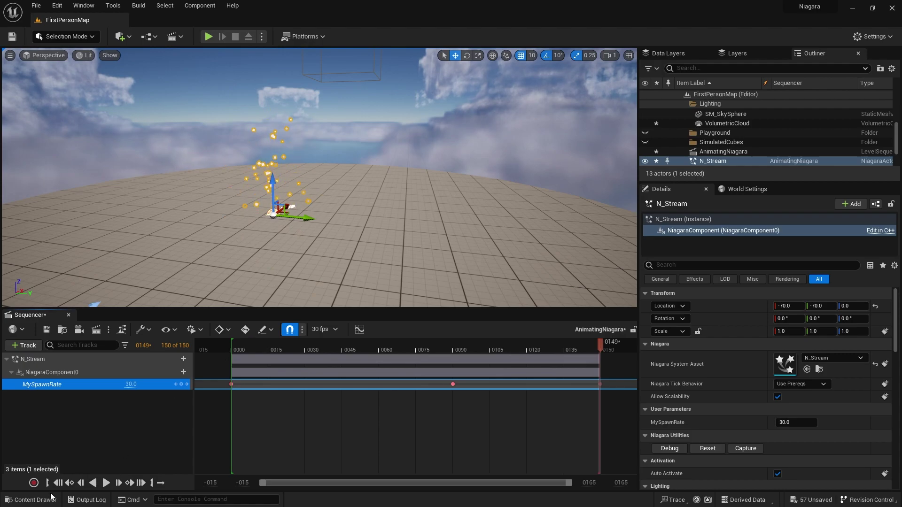
- Open N_Stream from the sequence and select the Fountain's Scale Color module under Particle Update
{"action": "double_click", "coordinate": [784, 364]}
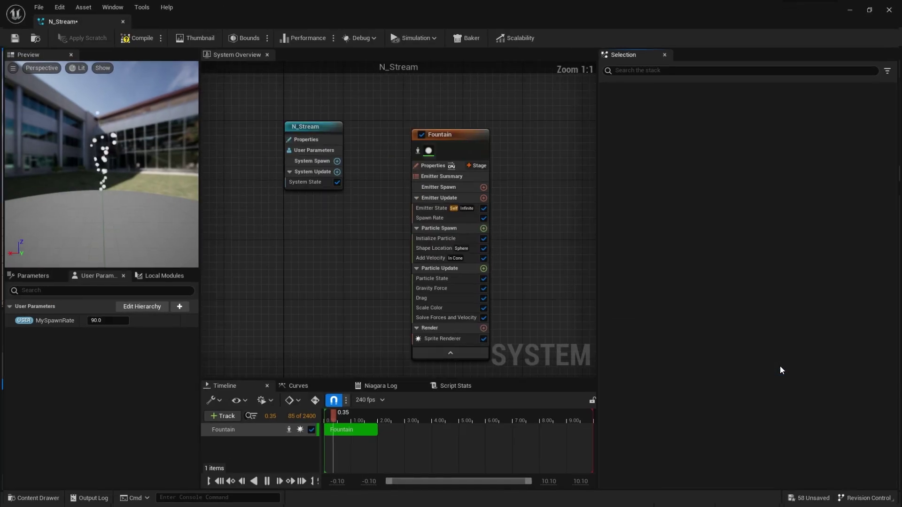
{"action": "right_click_drag", "start_coordinate": [482, 330], "coordinate": [361, 272]}
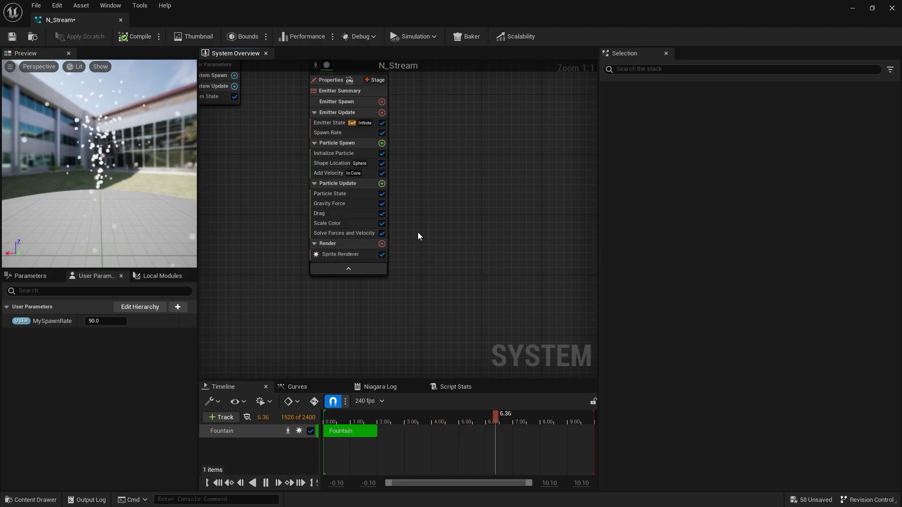
{"action": "scroll", "coordinate": [411, 246], "scroll_direction": "up", "scroll_amount": 4}
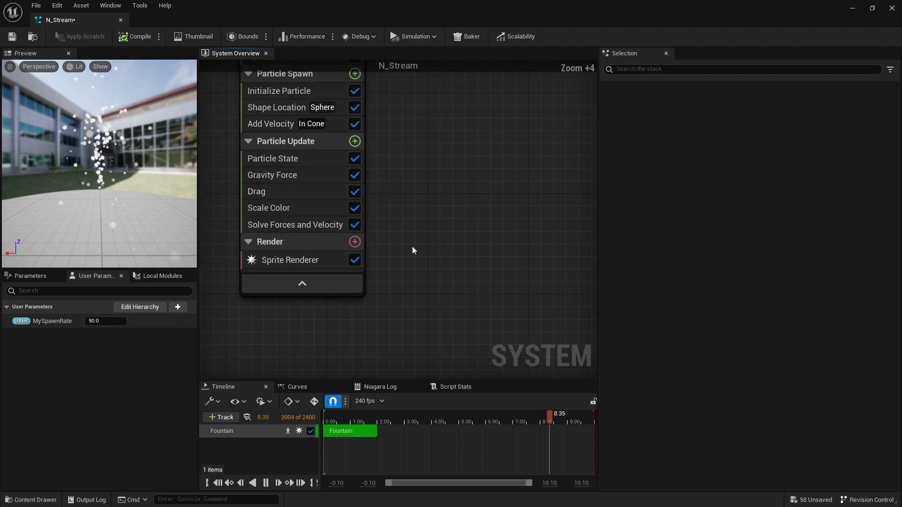
{"action": "left_click", "coordinate": [303, 212]}
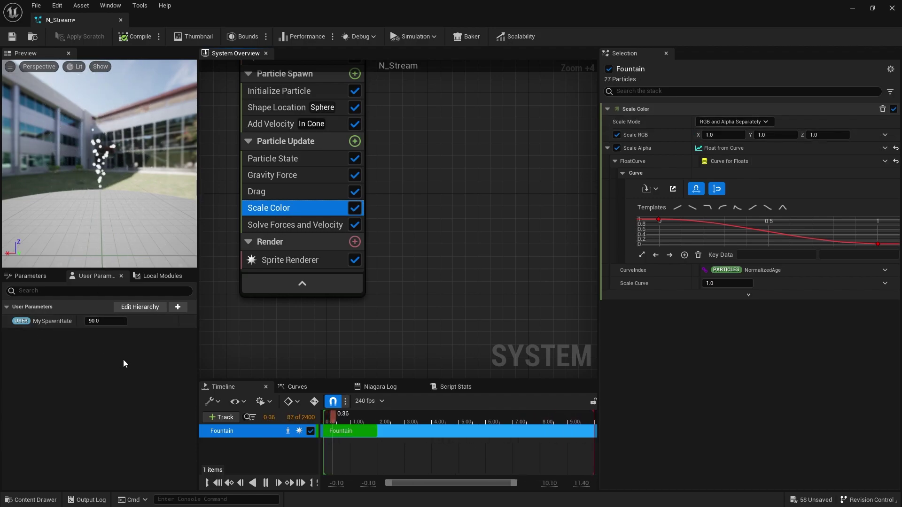
- Add a new Linear Color user parameter to N_Stream
{"action": "left_click", "coordinate": [183, 310]}
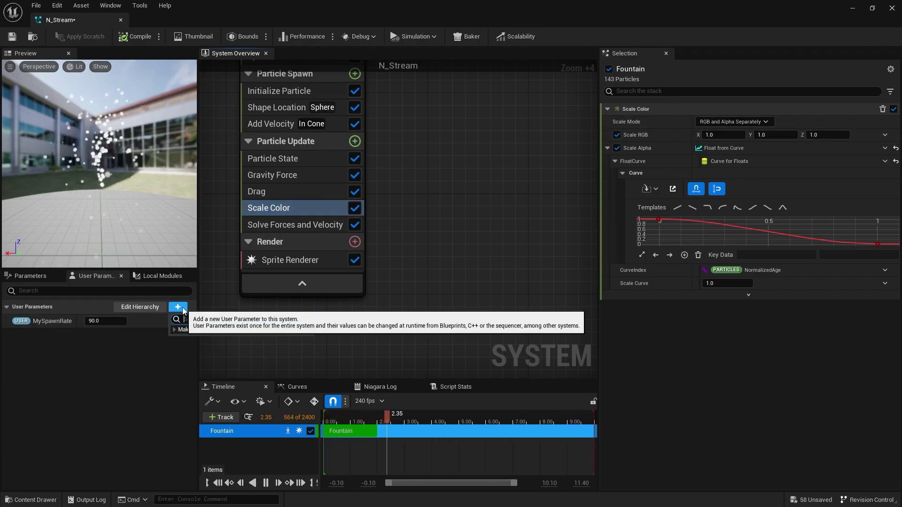
{"action": "type", "text": "vector"}
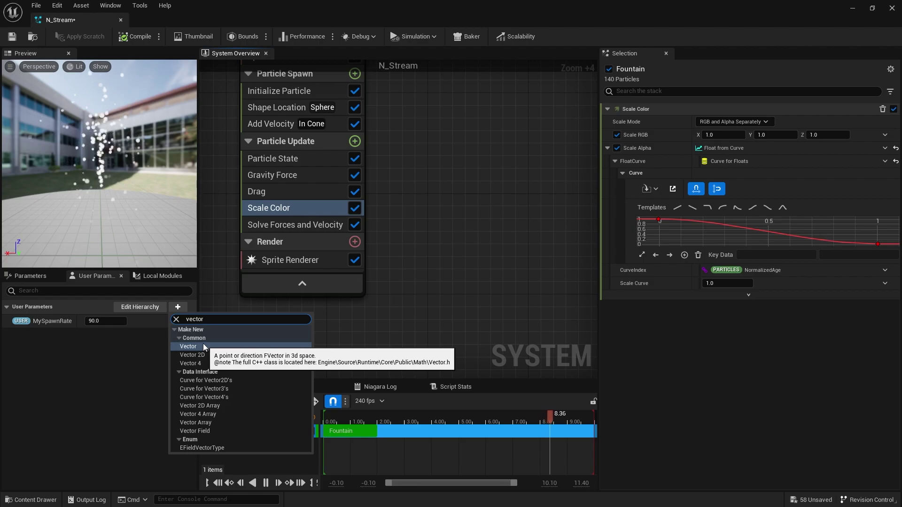
{"action": "key", "text": "ctrl+a"}
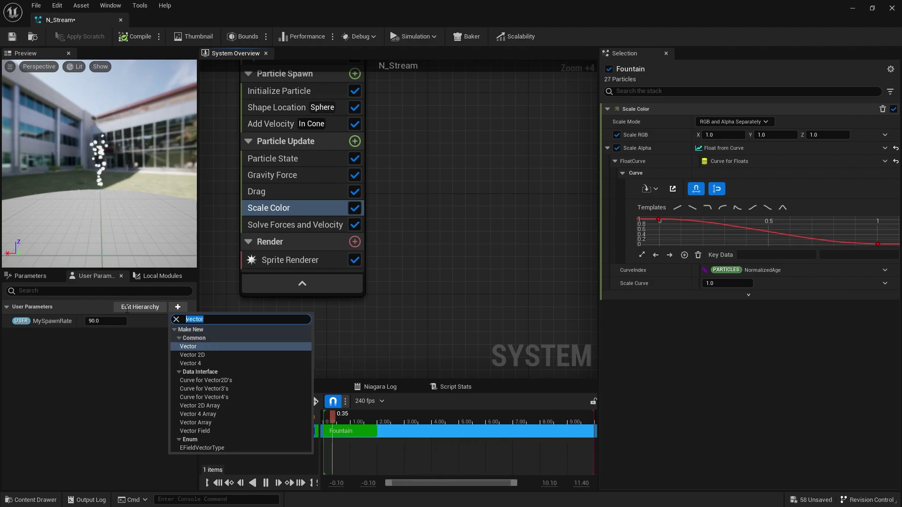
{"action": "type", "text": "colo"}
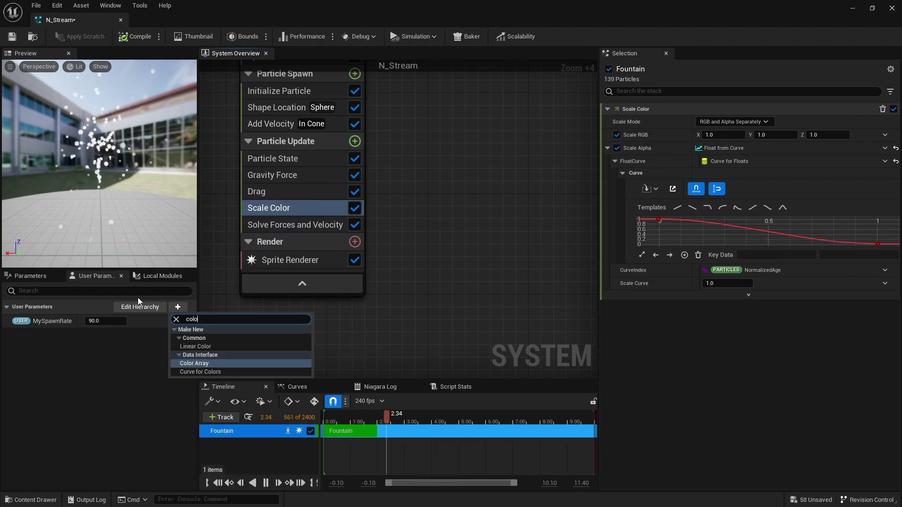
{"action": "left_click", "coordinate": [205, 347]}
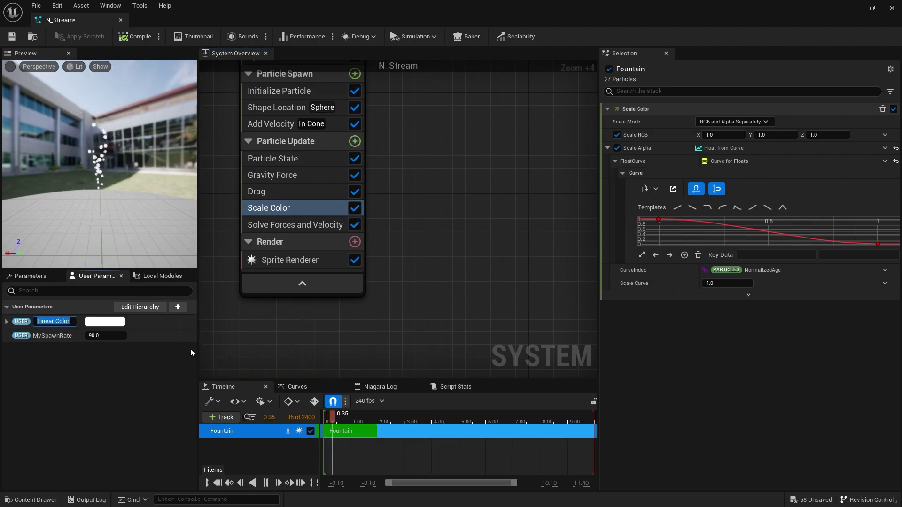
- Rename the new colour parameter to MyColor
{"action": "right_click", "coordinate": [54, 320]}
{"action": "left_click", "coordinate": [76, 410]}
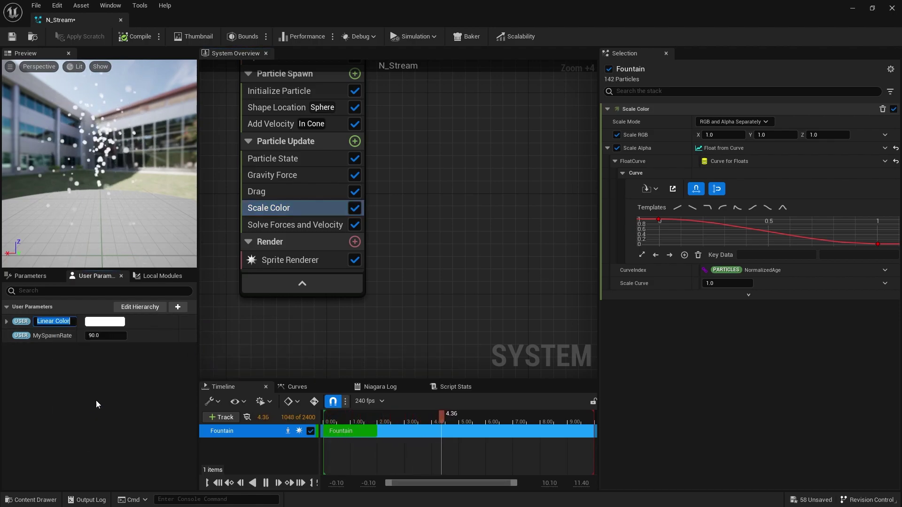
{"action": "type", "text": "MyColor"}
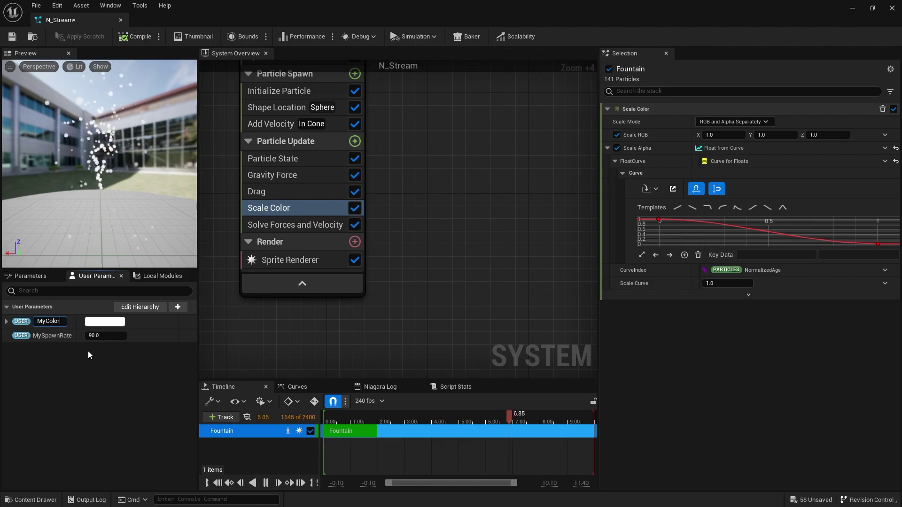
{"action": "key", "text": "Return"}
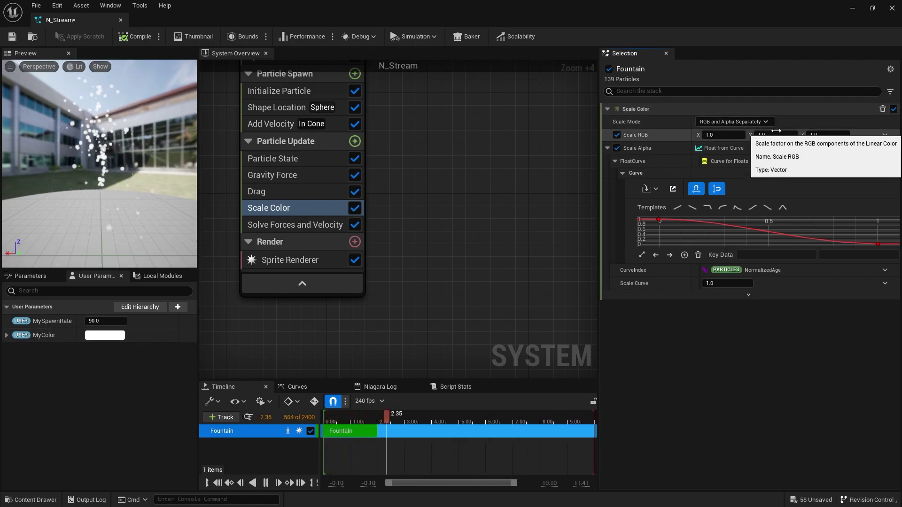
- Drive Scale Color's Scale RGB with Make Vector from Linear Color RGB
{"action": "left_click", "coordinate": [885, 136]}
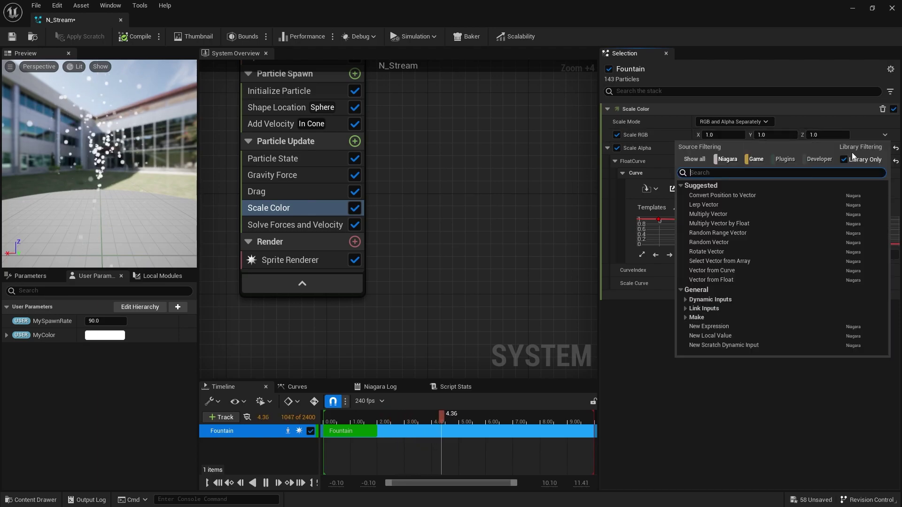
{"action": "type", "text": "color"}
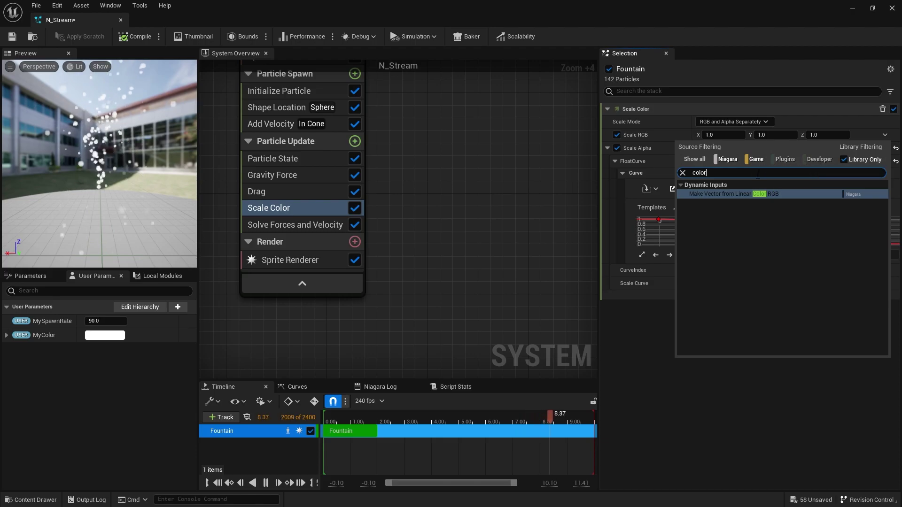
{"action": "left_click", "coordinate": [787, 195]}
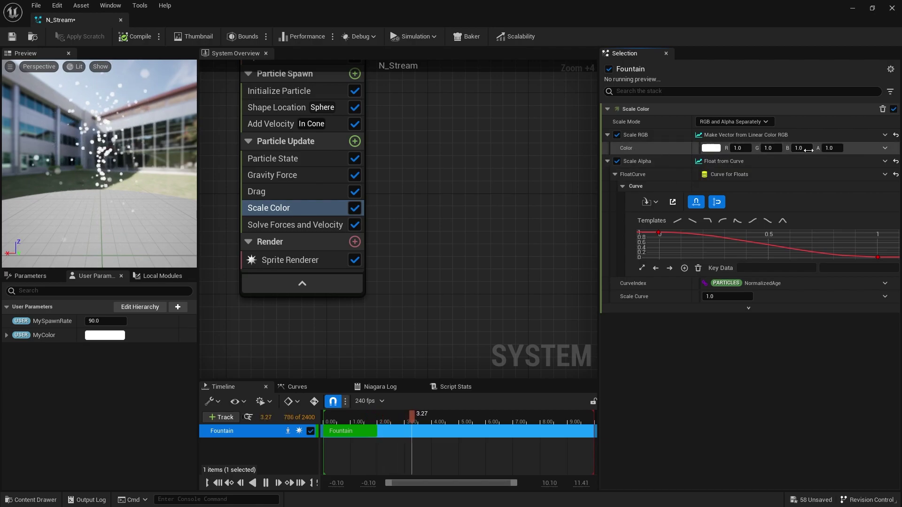
- Link the Color input to User.MyColor and save N_Stream
{"action": "left_click", "coordinate": [885, 149]}
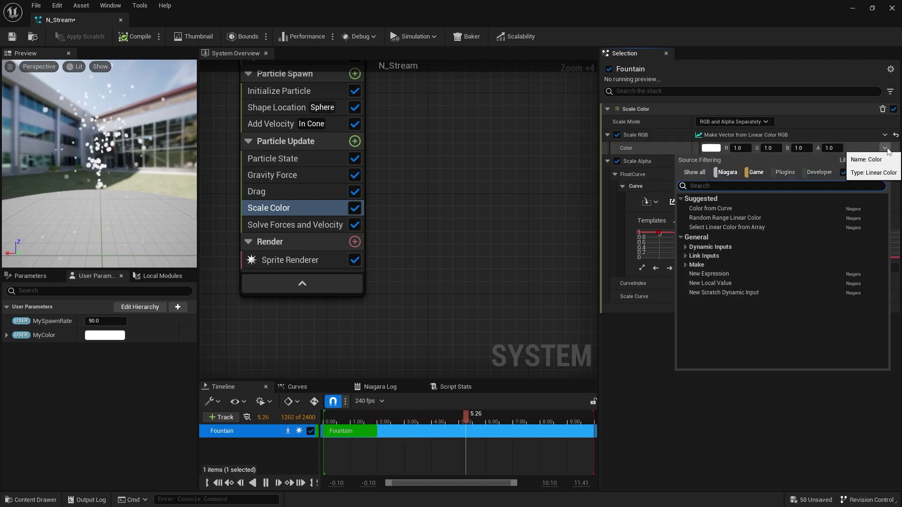
{"action": "type", "text": "my"}
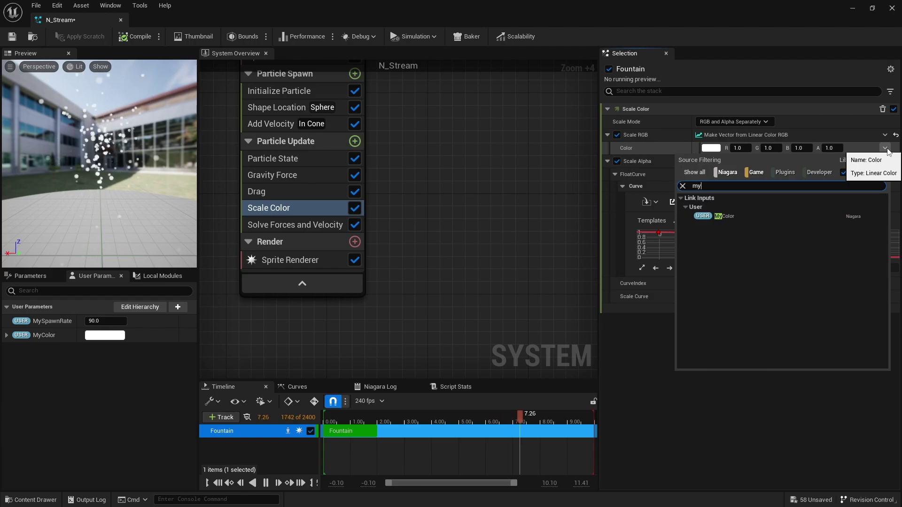
{"action": "type", "text": "colo"}
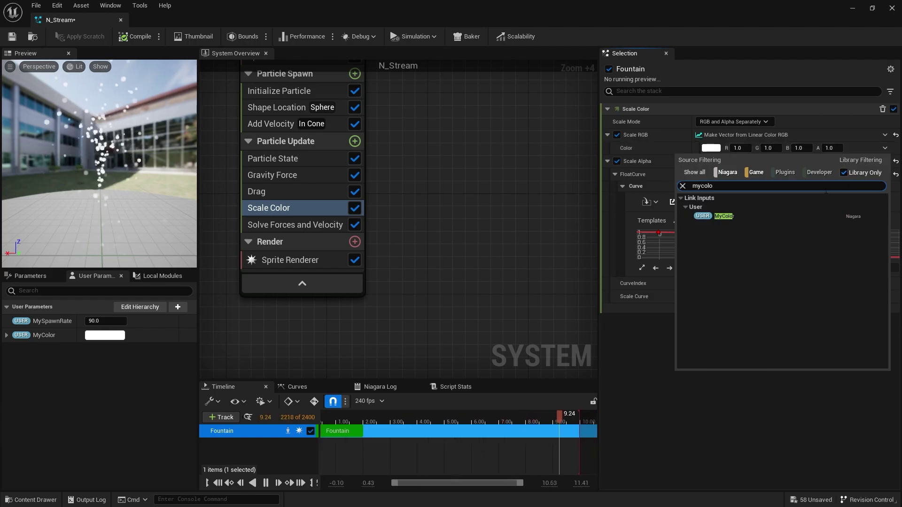
{"action": "left_click", "coordinate": [724, 217]}
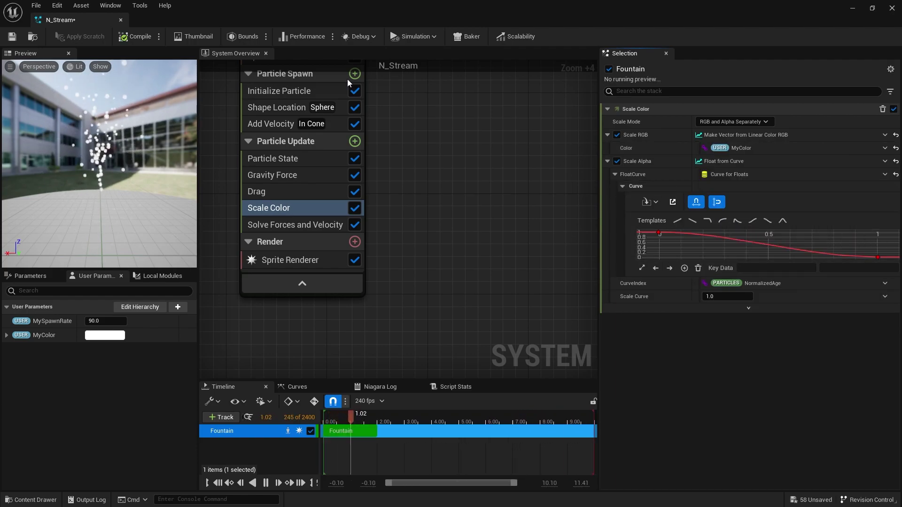
{"action": "left_click", "coordinate": [12, 40]}
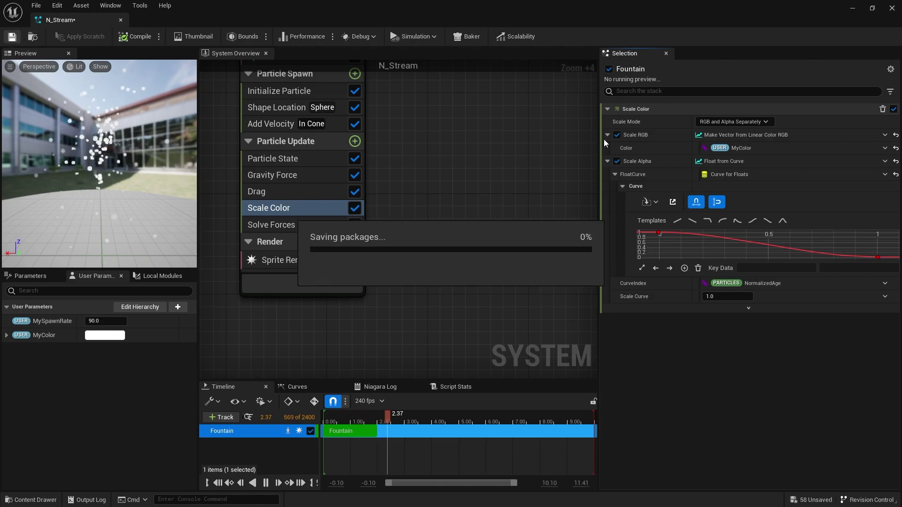
- Close the Niagara editor, add a MyColor parameter track under NiagaraComponent0, and rewind toward frame 0
{"action": "left_click", "coordinate": [892, 9]}
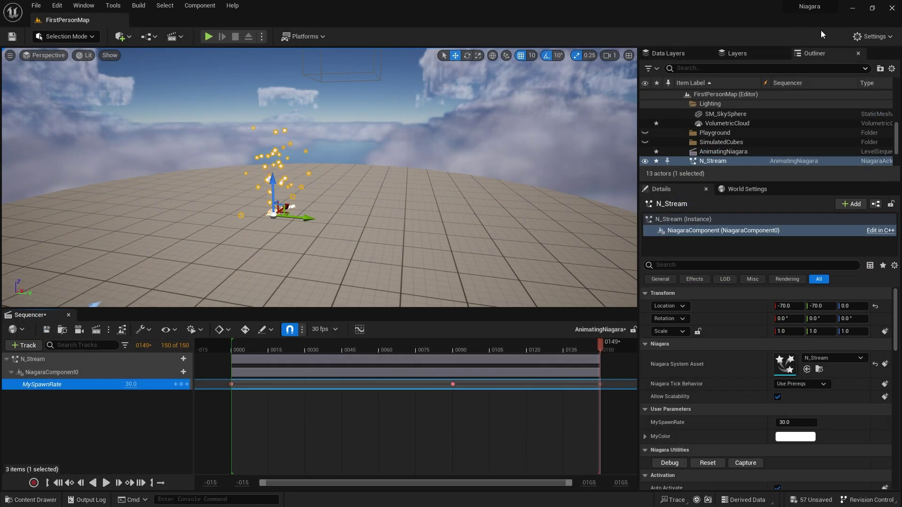
{"action": "left_click", "coordinate": [75, 396]}
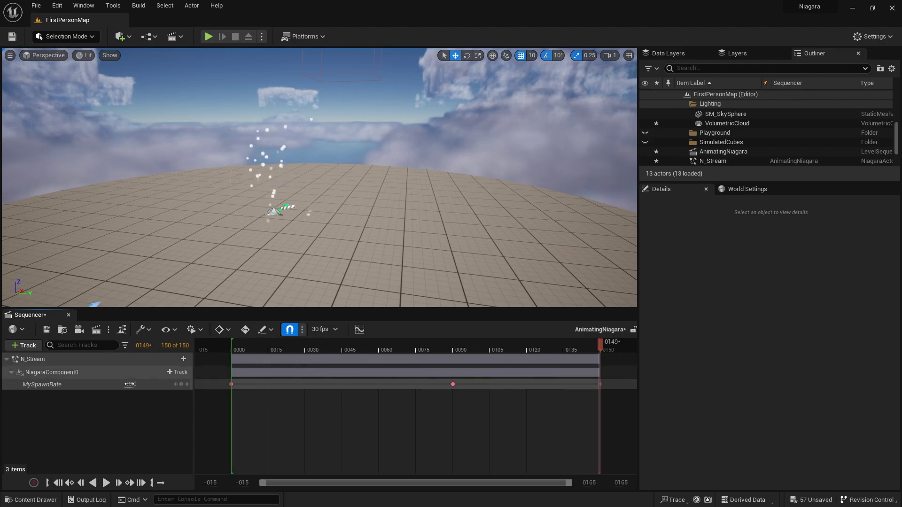
{"action": "left_click", "coordinate": [181, 372]}
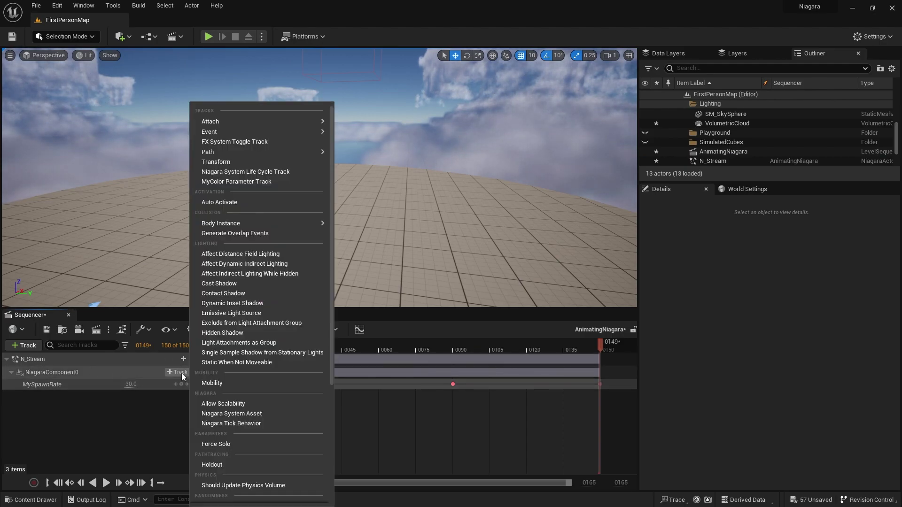
{"action": "left_click", "coordinate": [278, 182]}
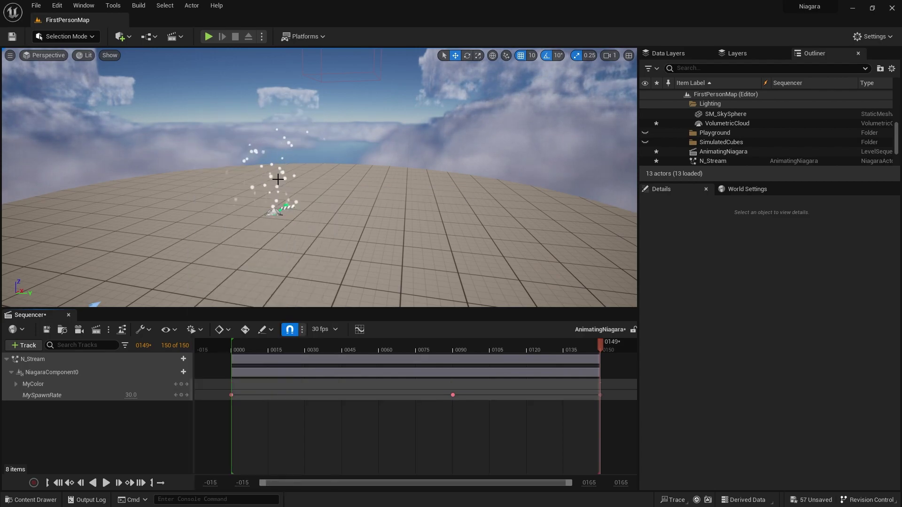
{"action": "left_click", "coordinate": [85, 387]}
{"action": "left_click", "coordinate": [260, 348]}
{"action": "left_click_drag", "start_coordinate": [260, 348], "coordinate": [239, 350]}
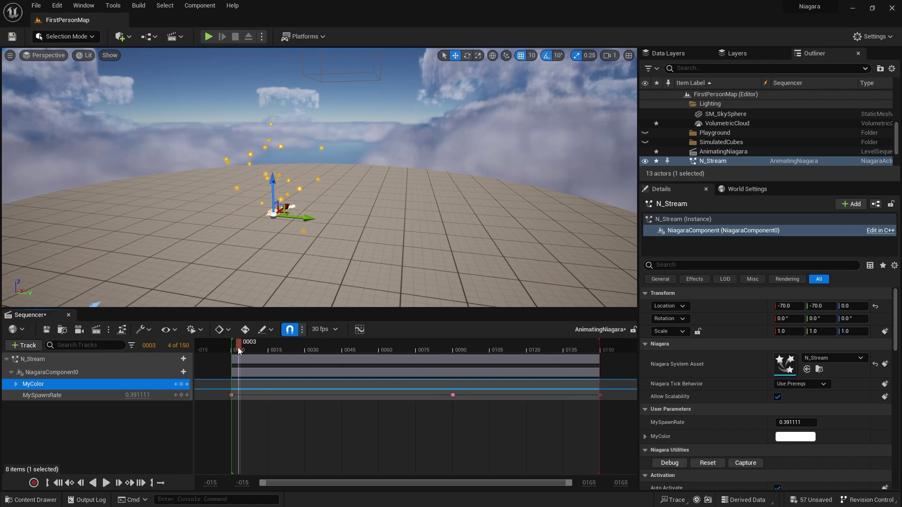
- Key MyColor white at frame 0, then key red at frame 37 with green and blue at 0
{"action": "left_click", "coordinate": [181, 384]}
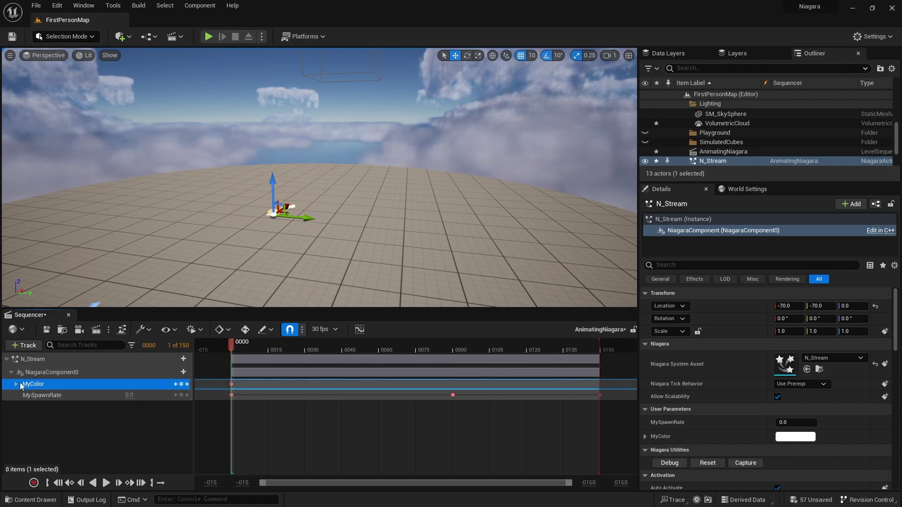
{"action": "left_click", "coordinate": [16, 384]}
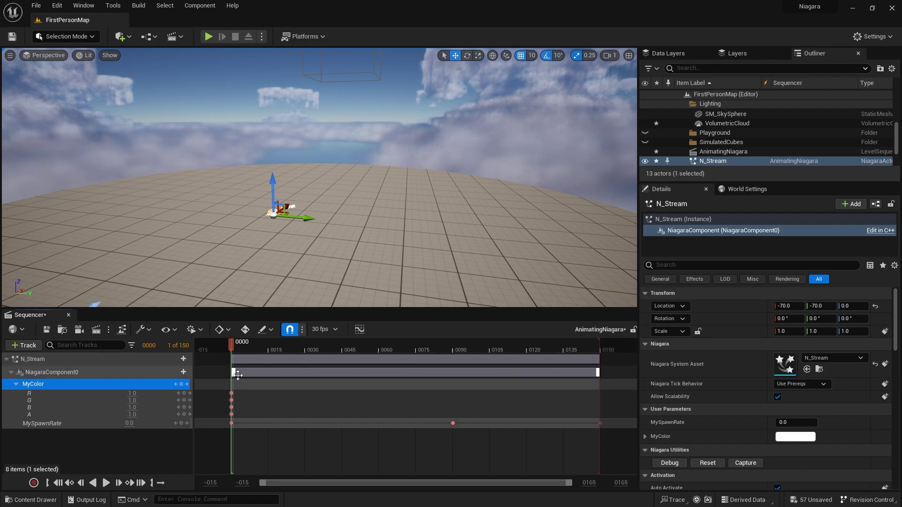
{"action": "left_click_drag", "start_coordinate": [244, 346], "coordinate": [323, 359]}
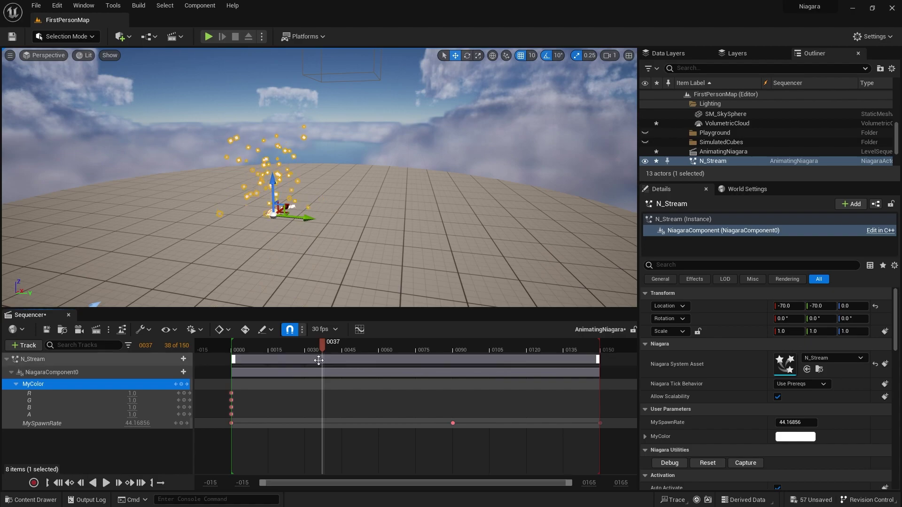
{"action": "left_click", "coordinate": [133, 401]}
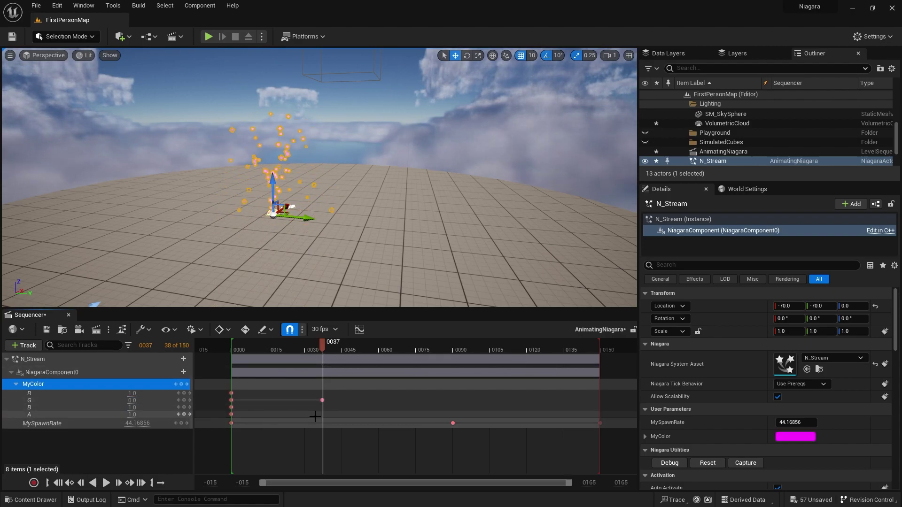
{"action": "left_click", "coordinate": [133, 407]}
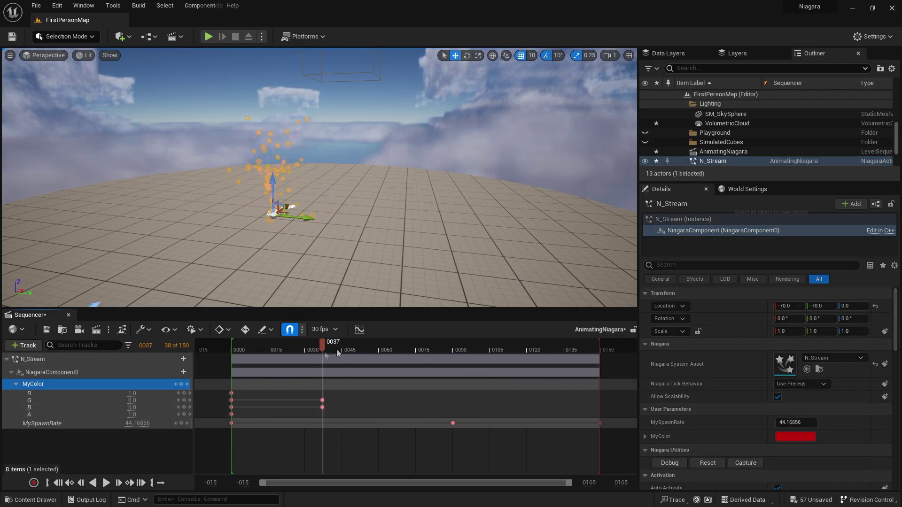
{"action": "left_click", "coordinate": [321, 350]}
- Key MyColor green at frame 75 (red 0, green 1), then set a blue key at frame 126
{"action": "left_click_drag", "start_coordinate": [411, 350], "coordinate": [416, 350]}
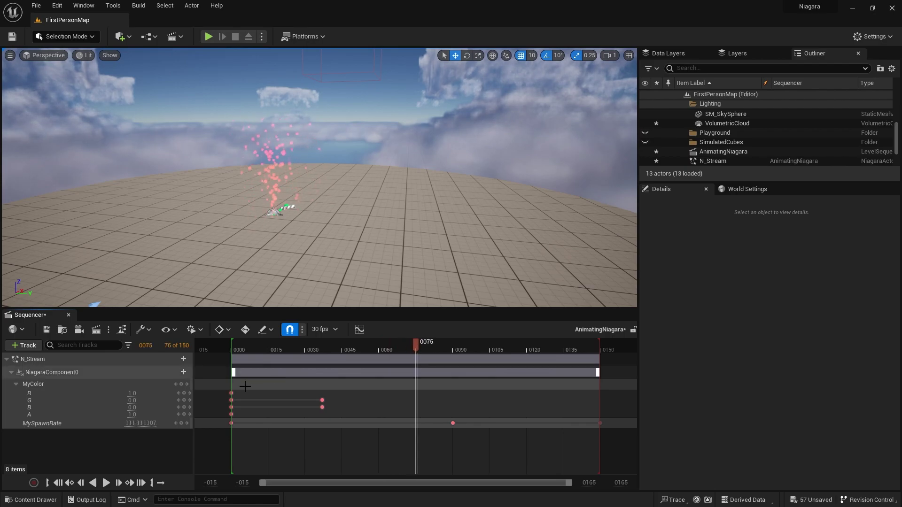
{"action": "left_click", "coordinate": [146, 394]}
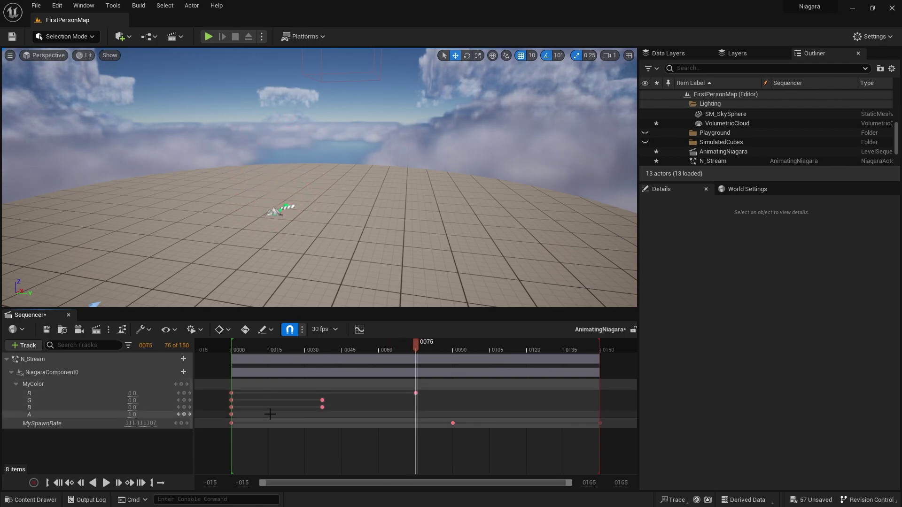
{"action": "left_click", "coordinate": [132, 400]}
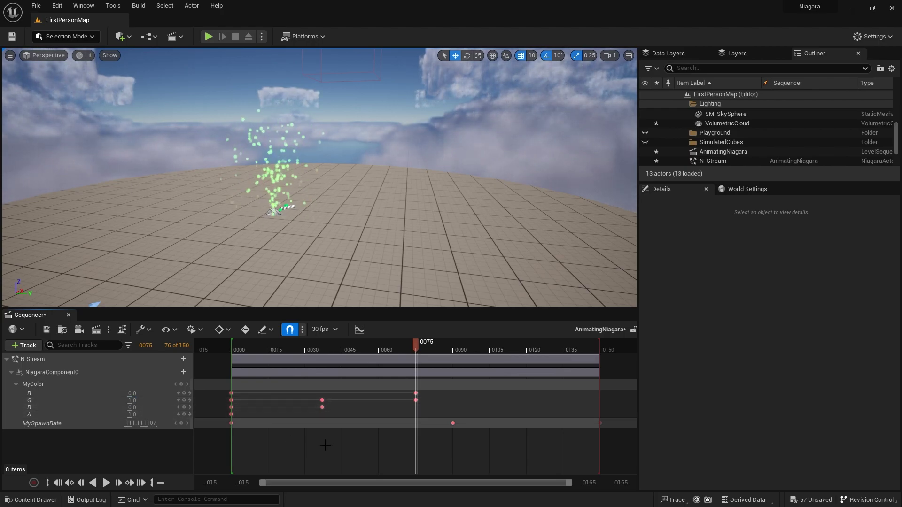
{"action": "left_click_drag", "start_coordinate": [435, 350], "coordinate": [542, 354]}
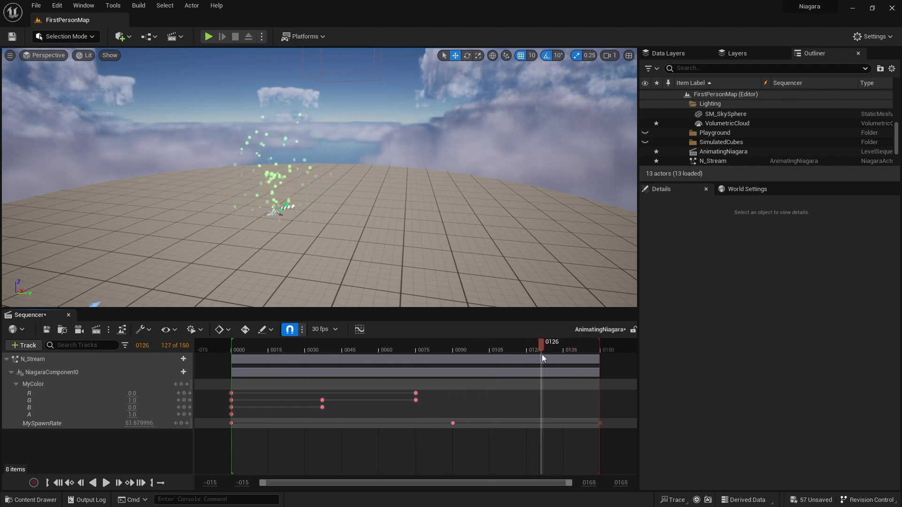
{"action": "left_click", "coordinate": [132, 400]}
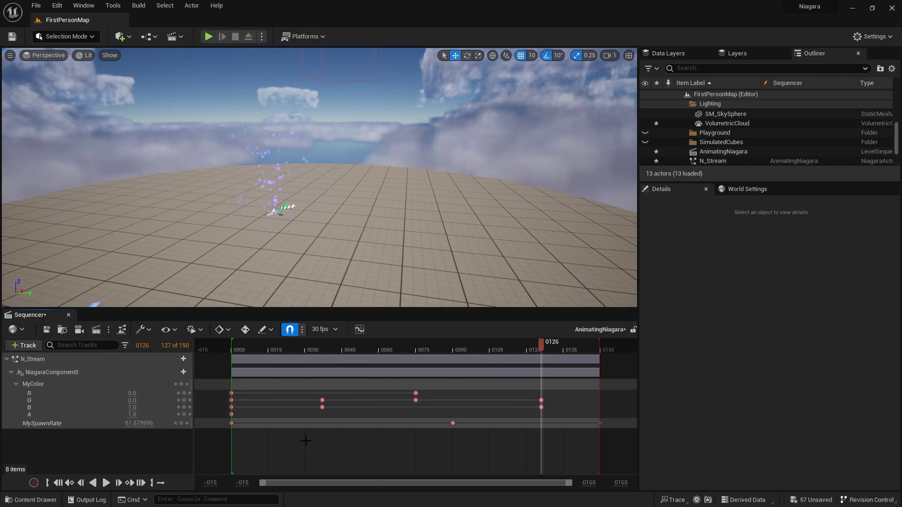
{"action": "left_click", "coordinate": [58, 483]}
{"action": "left_click", "coordinate": [107, 483]}
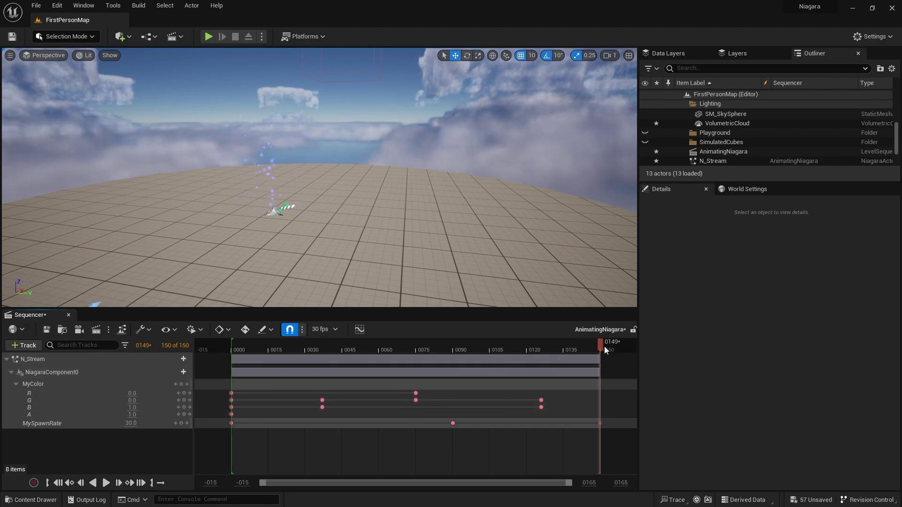
{"action": "left_click_drag", "start_coordinate": [603, 346], "coordinate": [578, 354]}
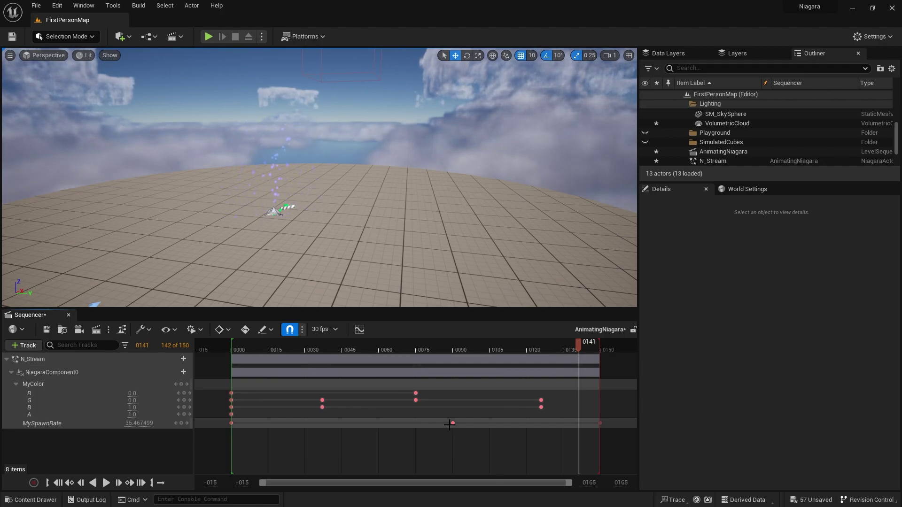
{"action": "left_click", "coordinate": [68, 372]}
{"action": "left_click", "coordinate": [177, 372]}
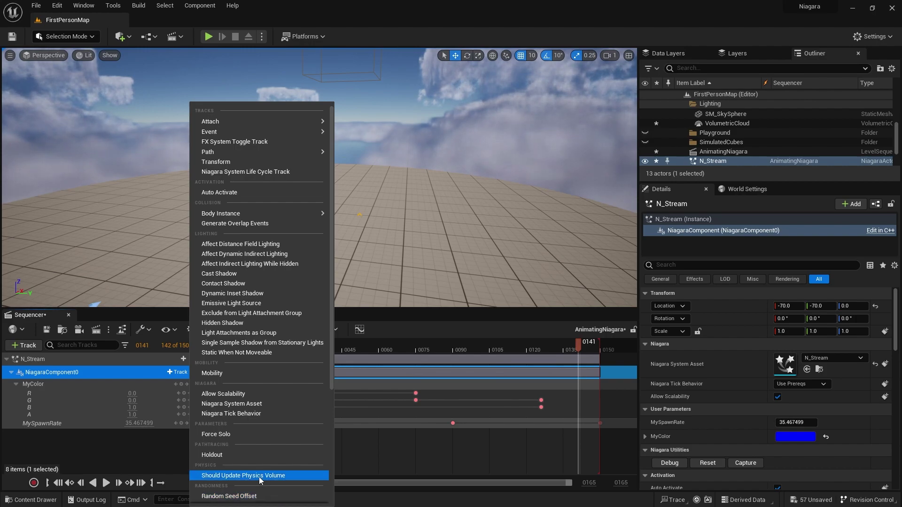
{"action": "left_click", "coordinate": [123, 450]}
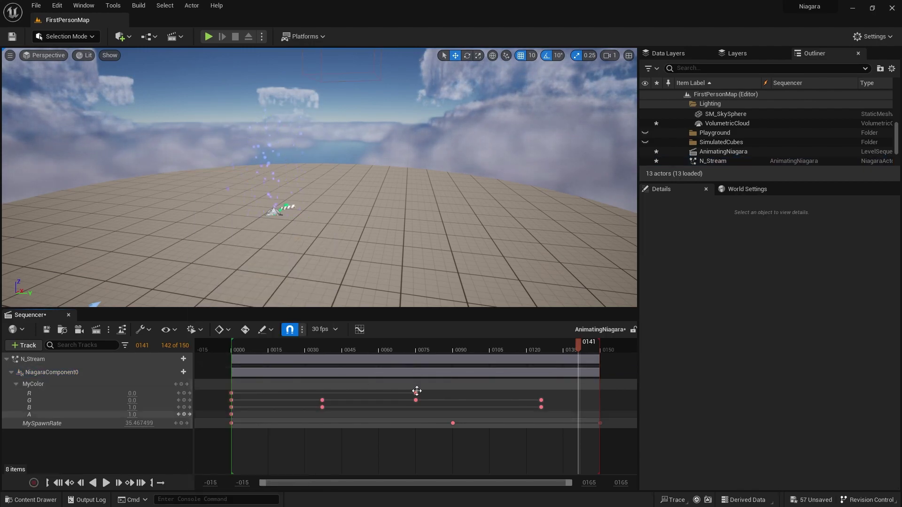